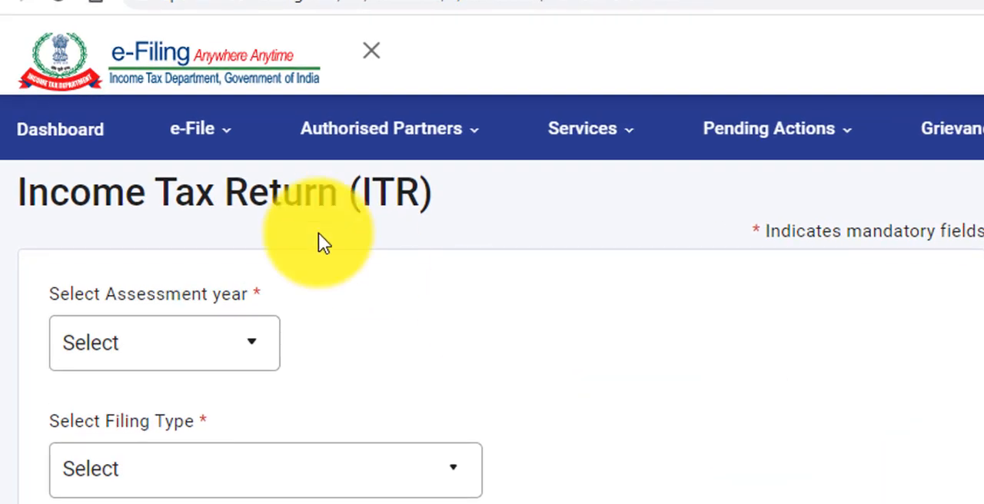
Start filing an income tax return for assessment year 2021-22 (Current A.Y.) and continue to the filing mode
click(236, 146)
mouse_move(236, 205)
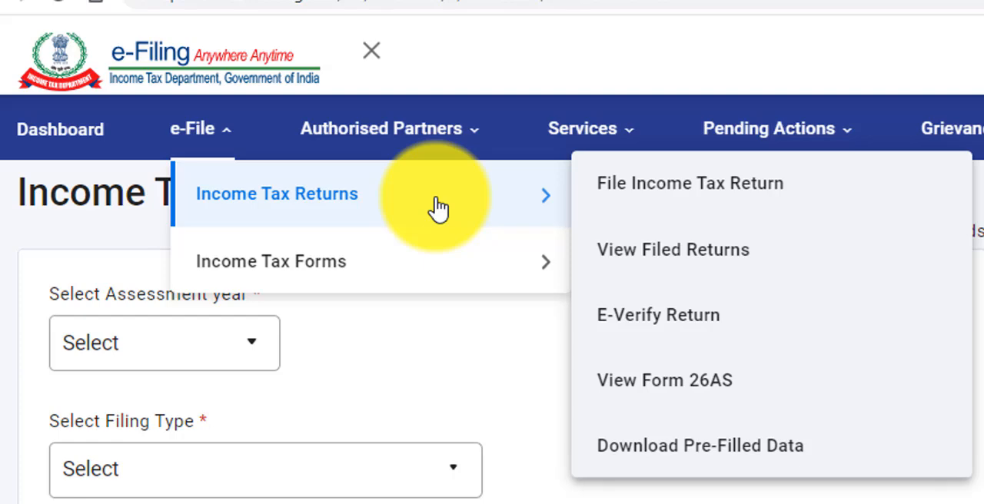
click(674, 201)
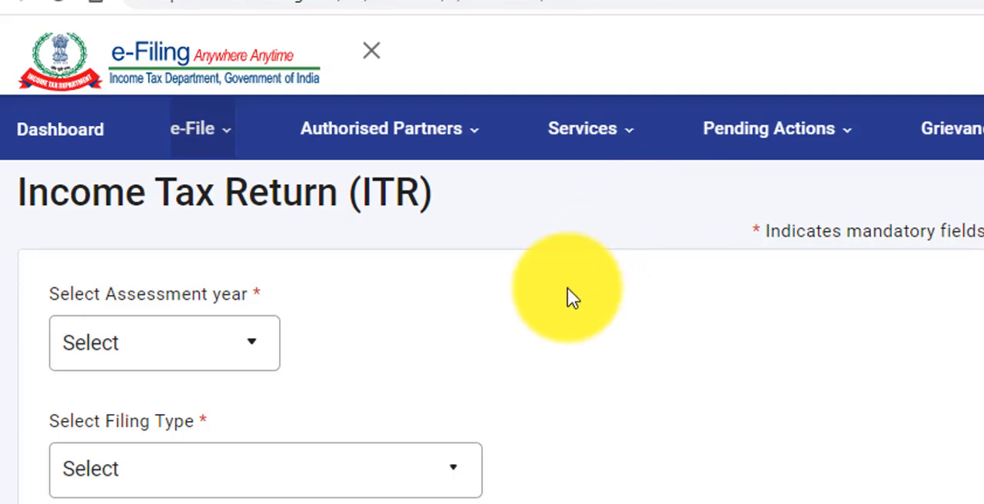
click(258, 351)
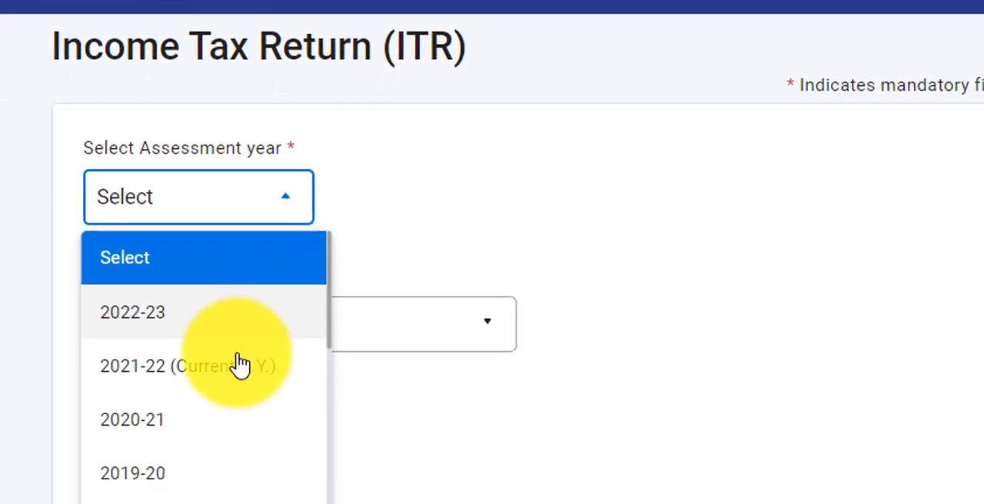
click(243, 350)
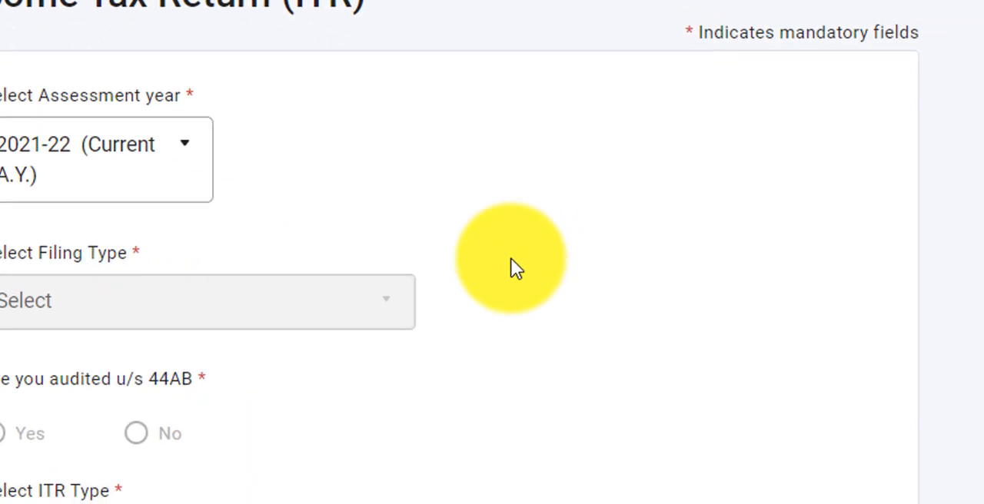
scroll(336, 216, down, 2)
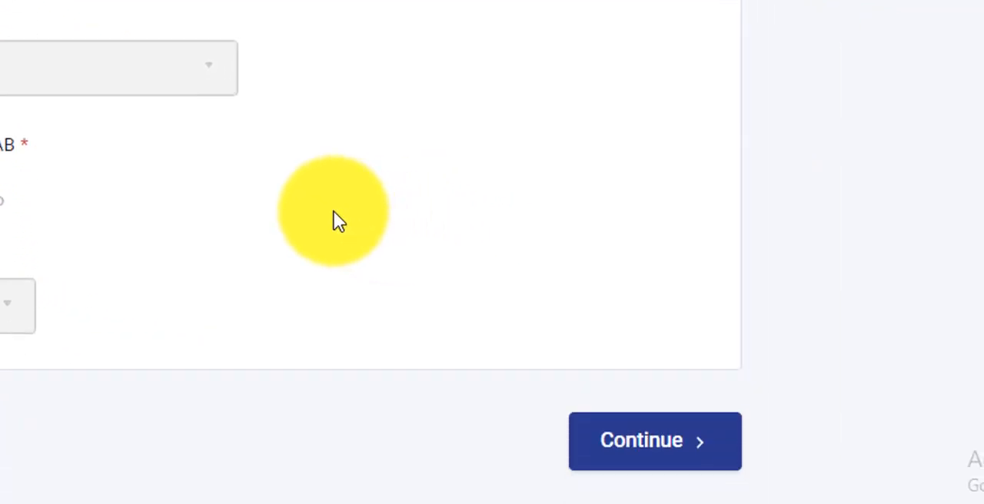
click(624, 444)
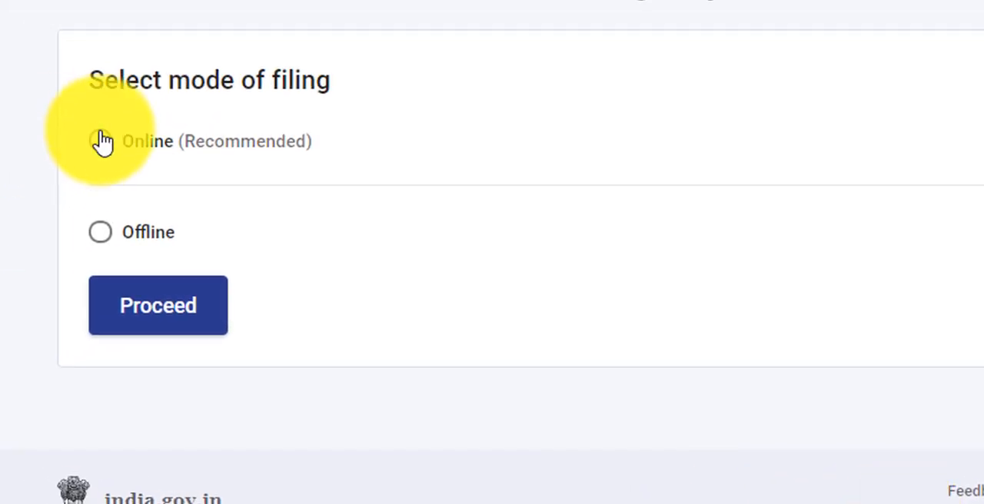
Start a new filing in online mode with the Individual status
click(104, 146)
click(157, 315)
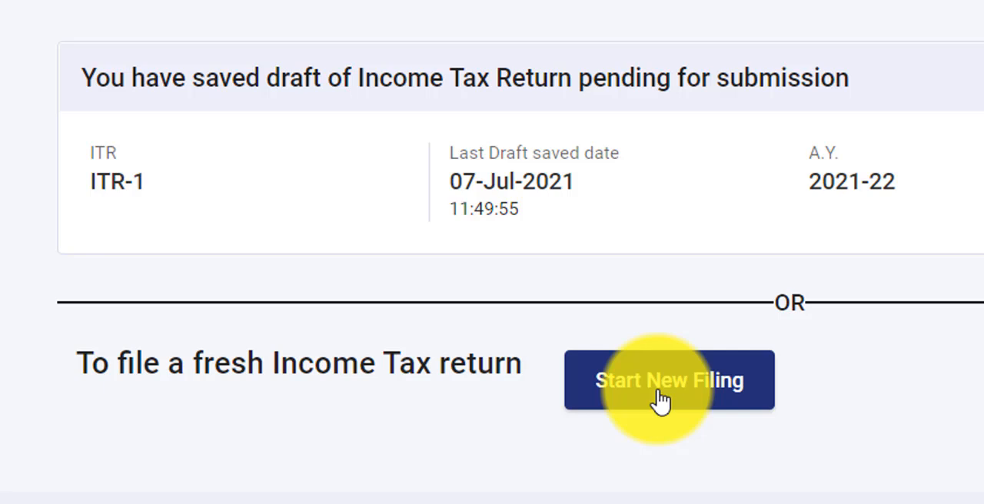
click(659, 400)
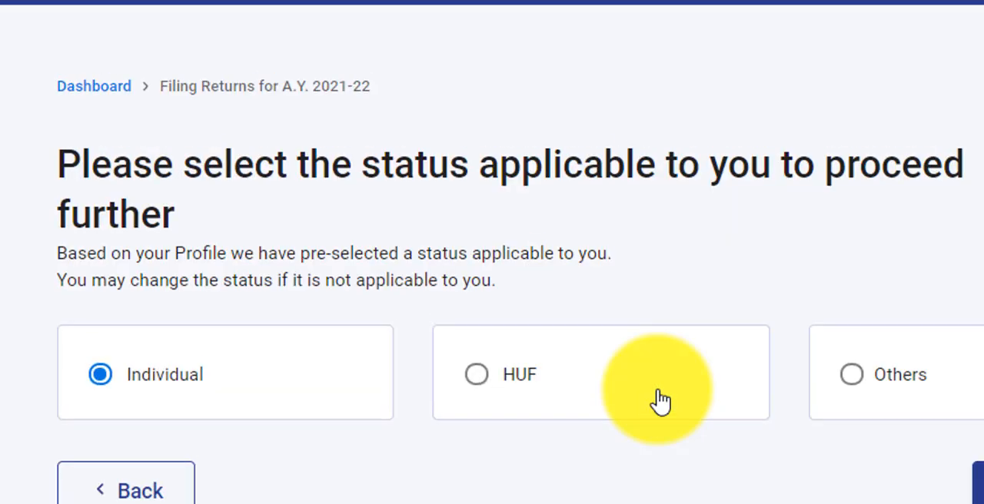
click(102, 398)
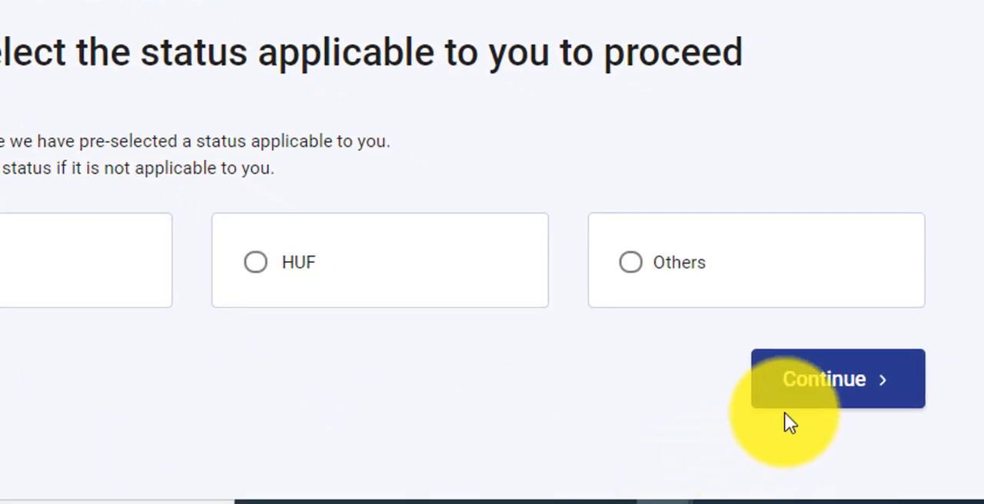
click(815, 396)
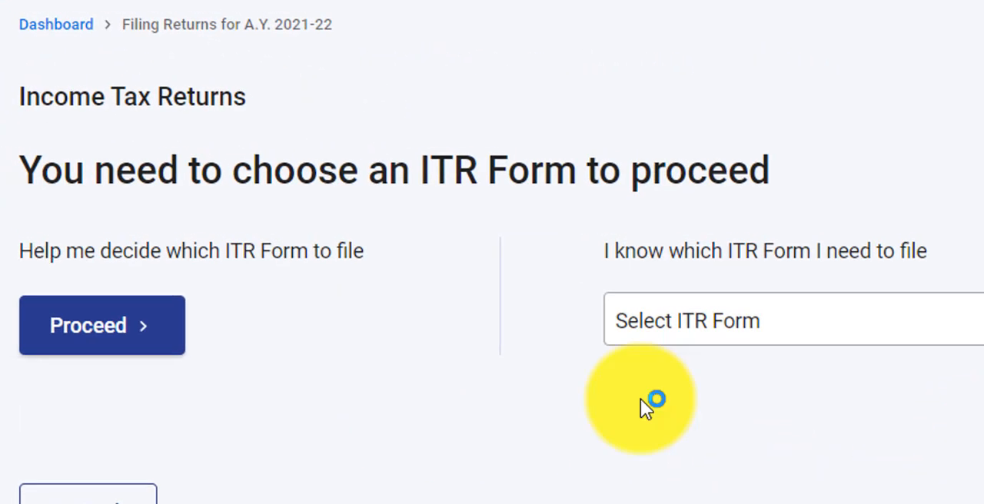
Choose ITR - 1 as the return form and get started with it
click(702, 334)
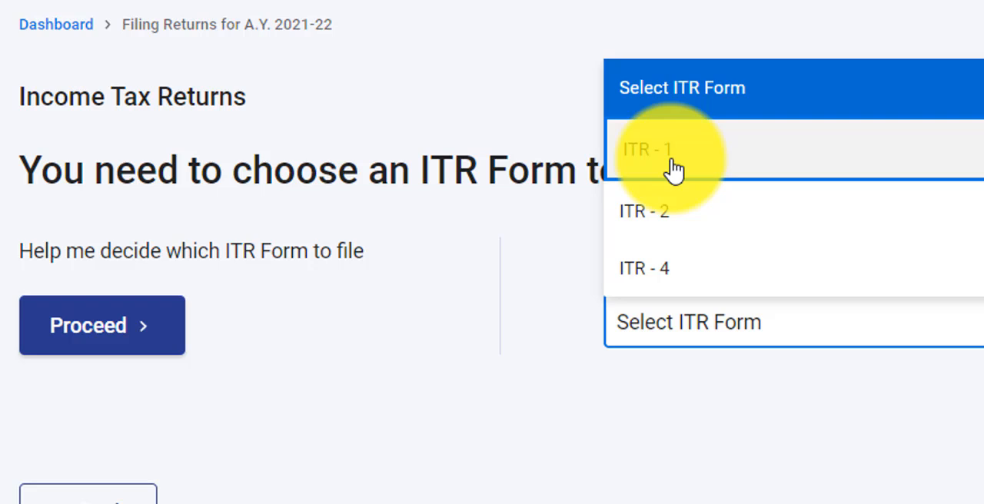
click(672, 171)
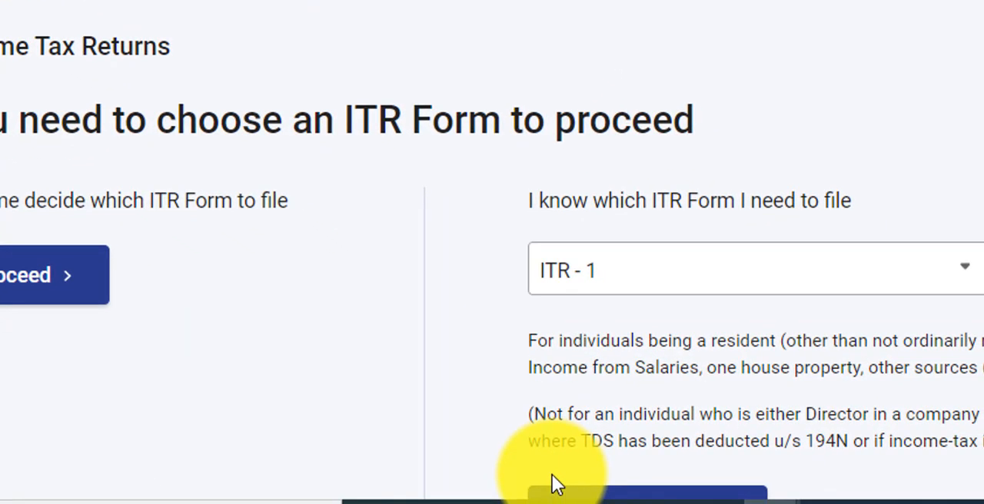
scroll(552, 475, down, 2)
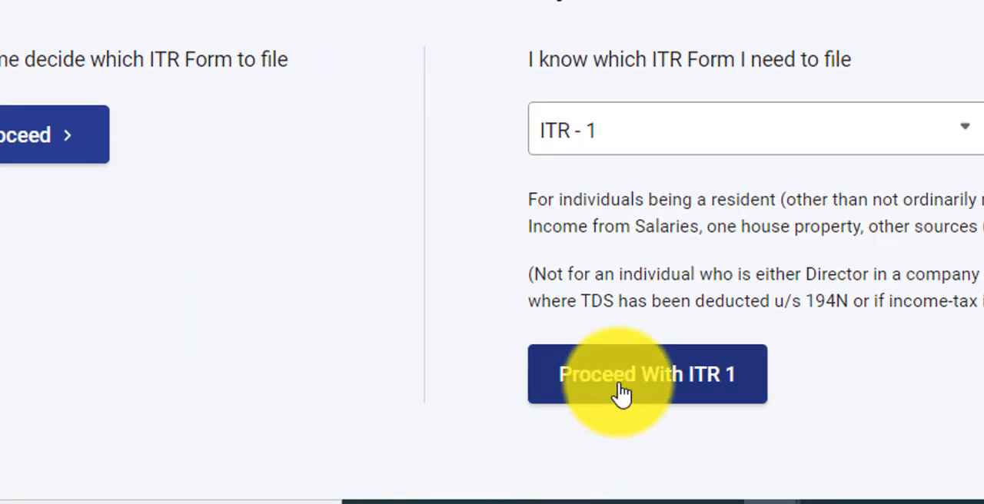
click(619, 391)
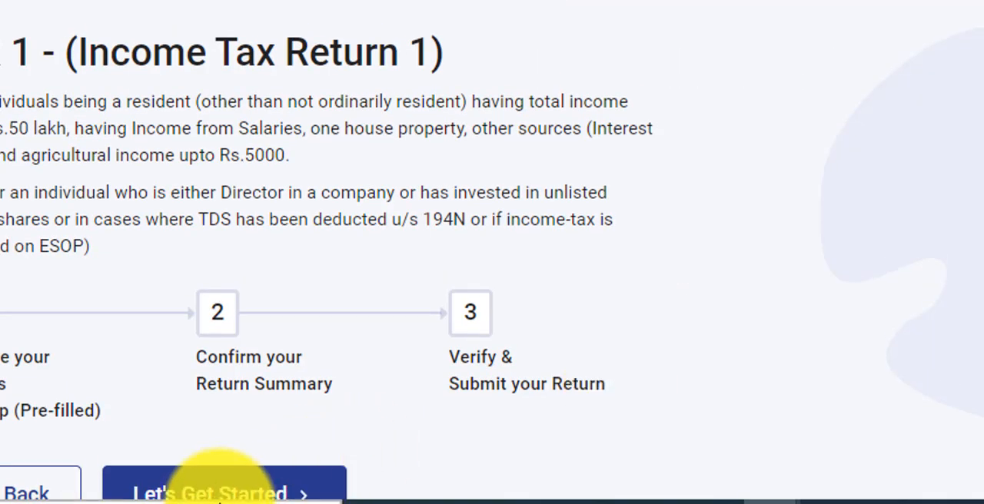
click(226, 494)
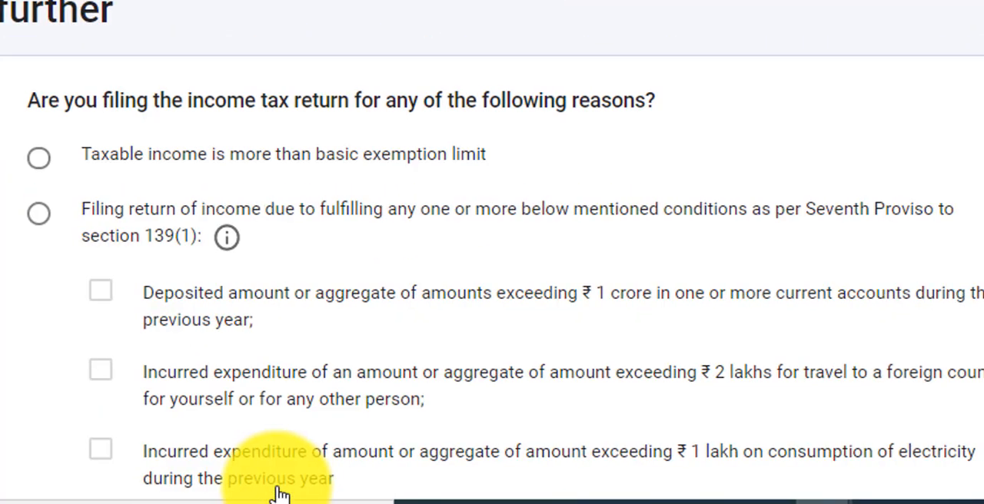
Give taxable income above the basic exemption limit as the filing reason and acknowledge the pre-filled return notice
scroll(260, 494, down, 1)
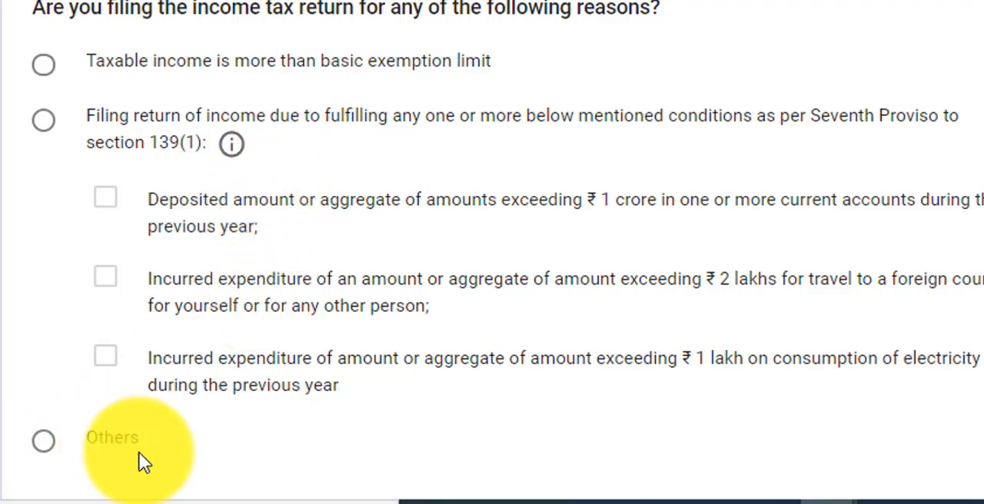
click(44, 68)
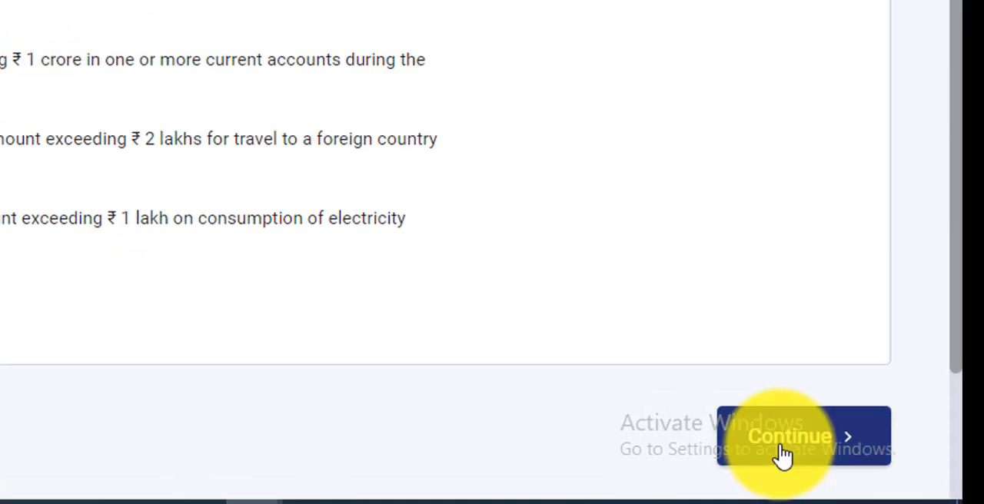
click(794, 450)
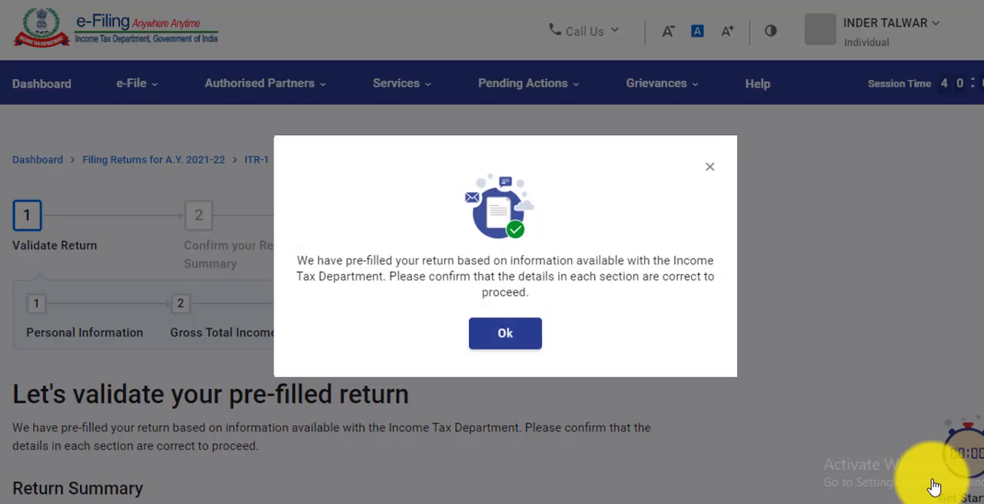
click(504, 338)
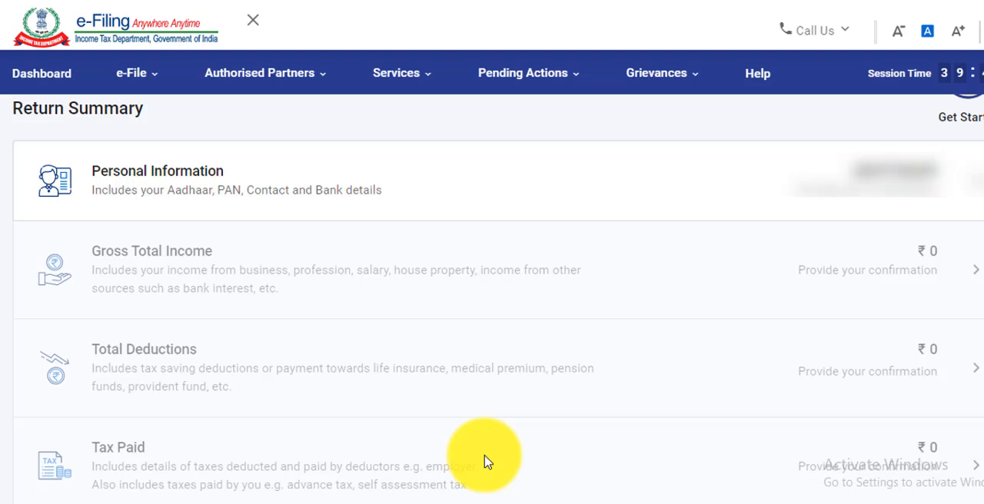
Open the Personal Information section of the return summary and set the nature of employment to Others
click(977, 196)
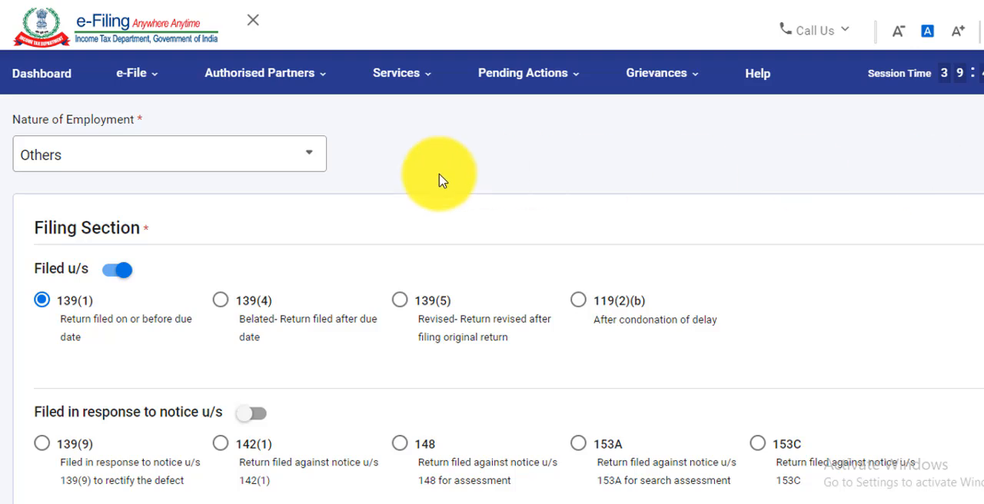
click(313, 164)
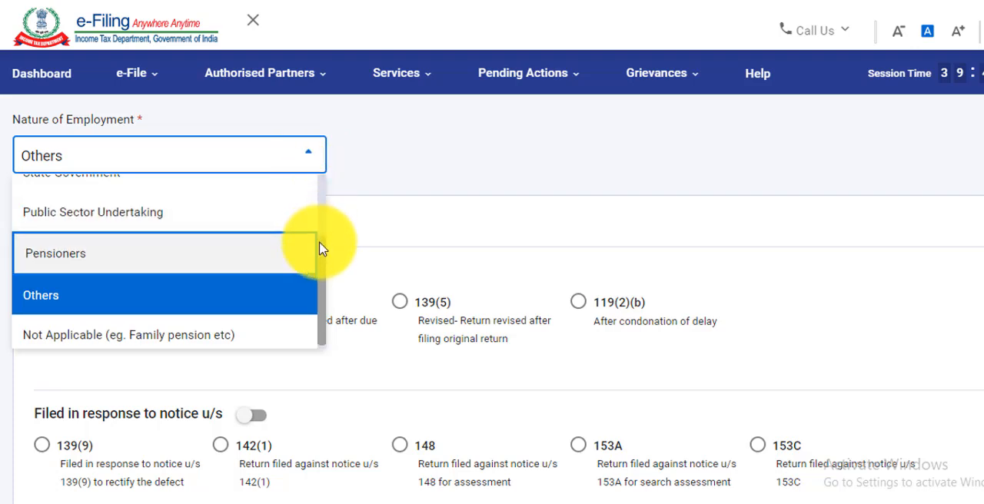
drag(324, 247, 318, 278)
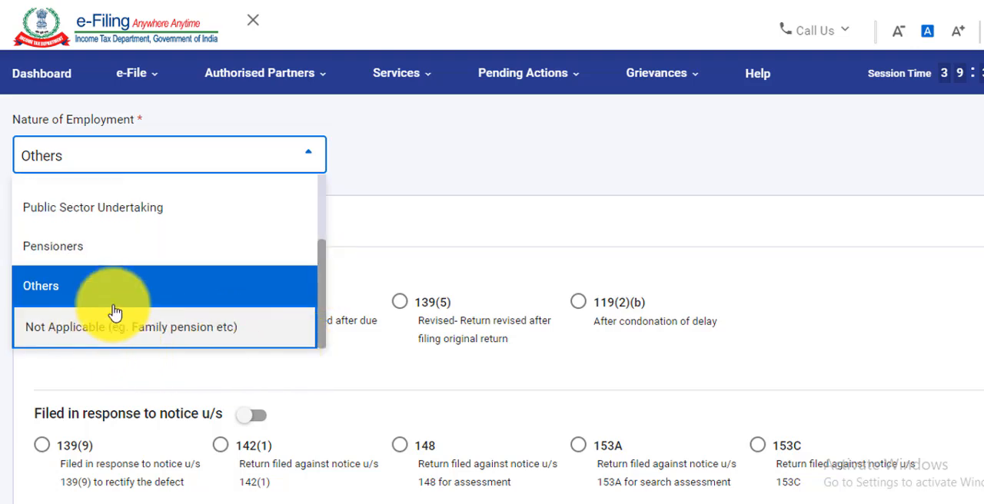
click(176, 294)
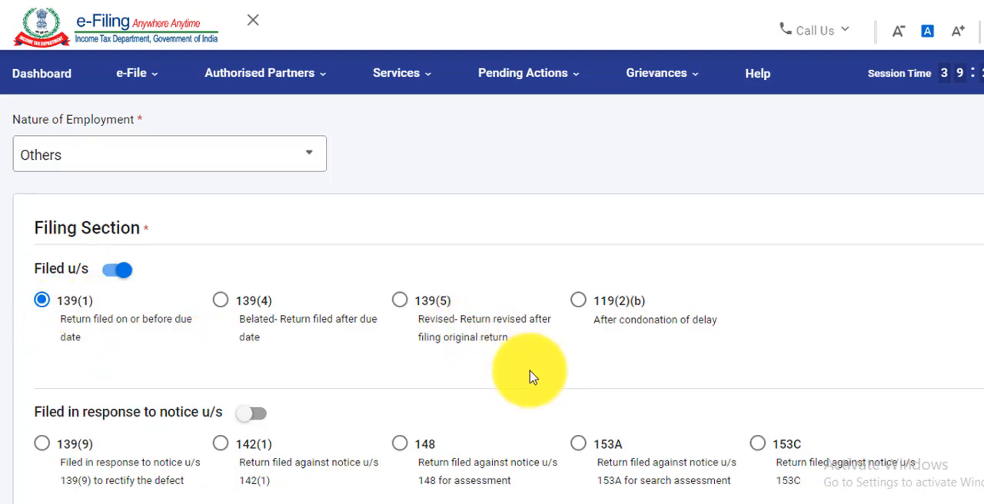
Answer No to opting for the new tax regime u/s 115BAC, then review the bank details and confirm the personal information
scroll(528, 376, down, 5)
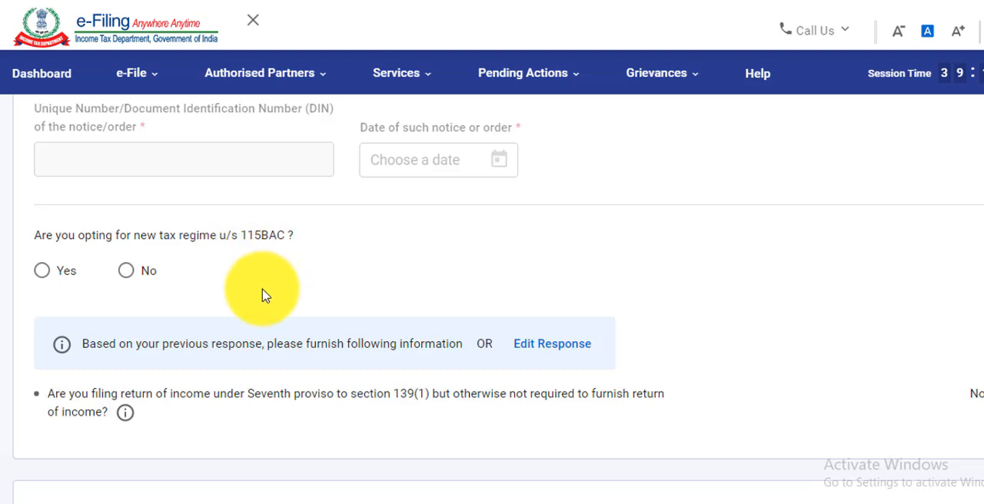
click(127, 274)
scroll(365, 433, down, 5)
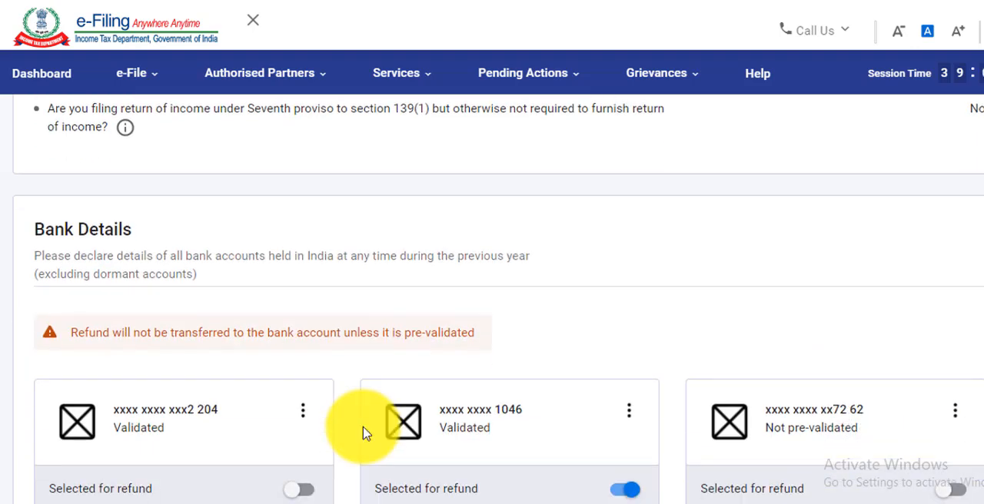
scroll(364, 433, down, 1)
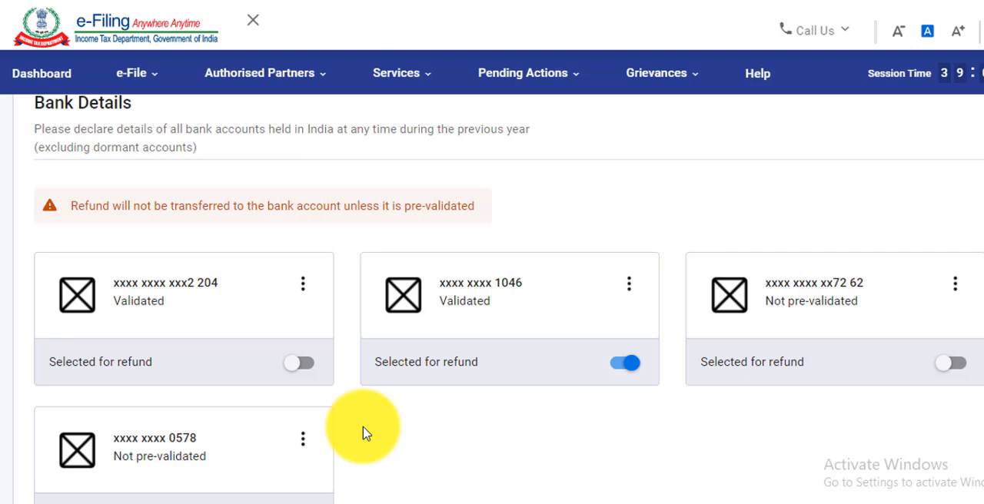
scroll(364, 433, down, 1)
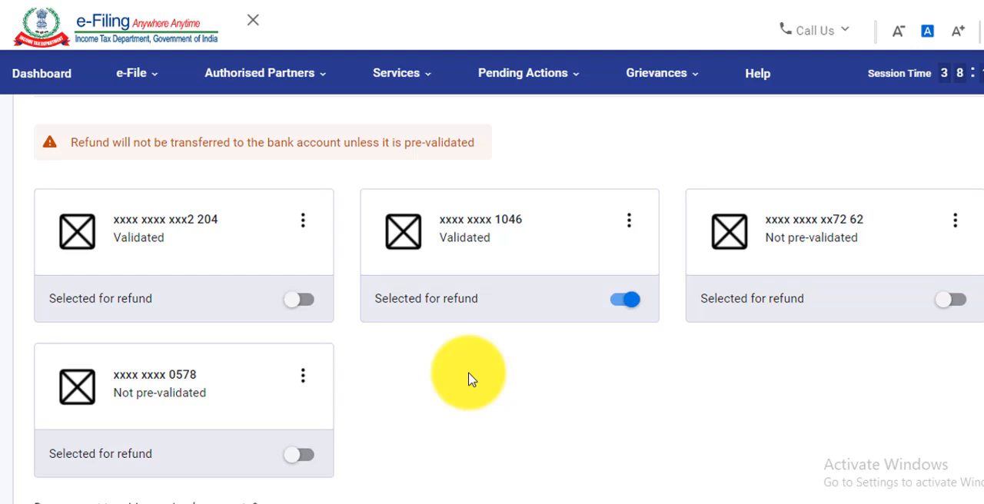
scroll(471, 379, down, 4)
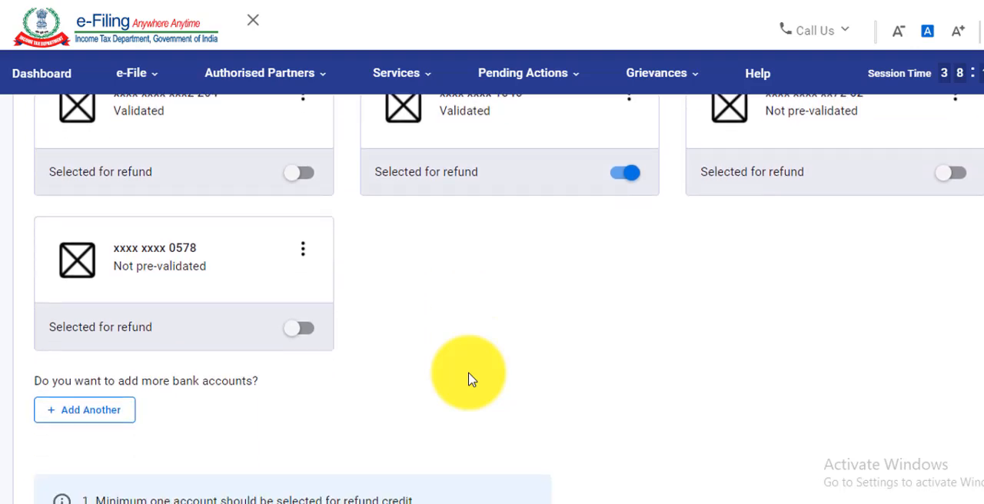
scroll(472, 379, down, 1)
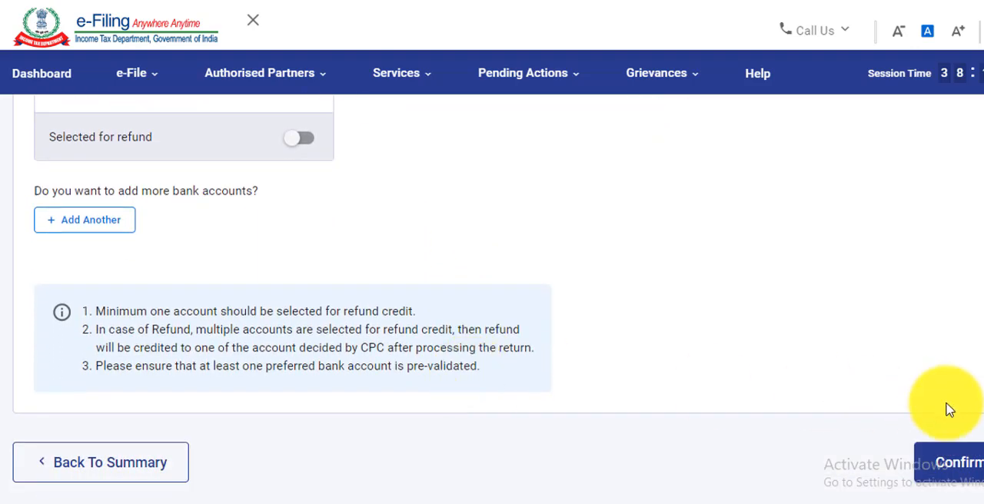
click(953, 466)
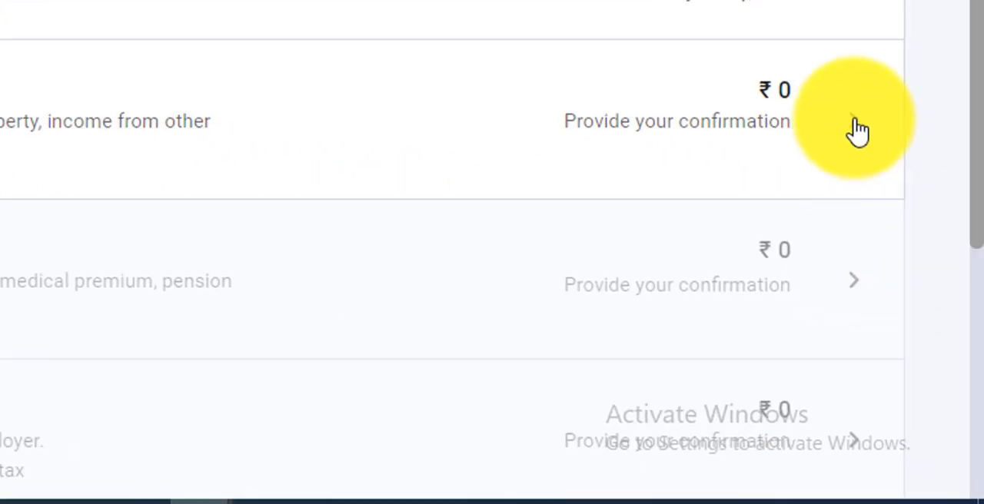
Open the Gross Total Income section and proceed past the salary exemption questions to the income from other sources
click(855, 125)
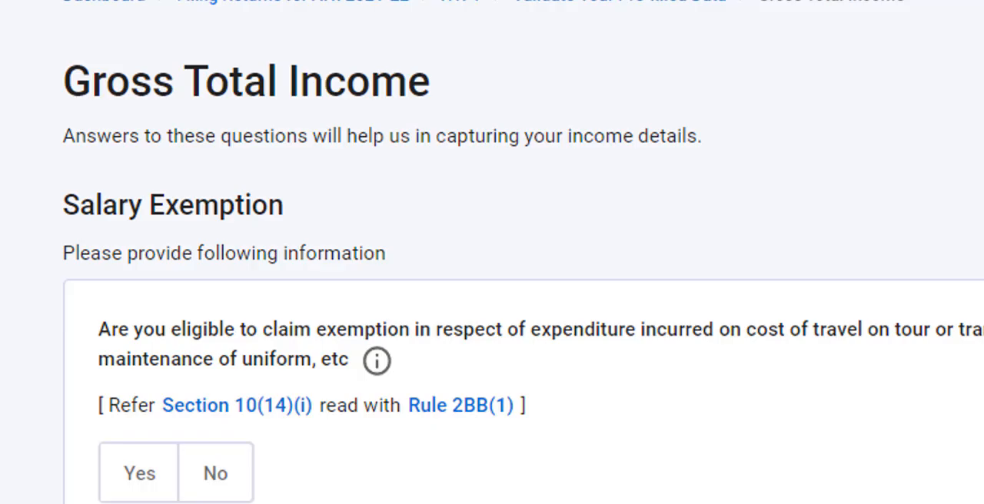
scroll(492, 254, down, 6)
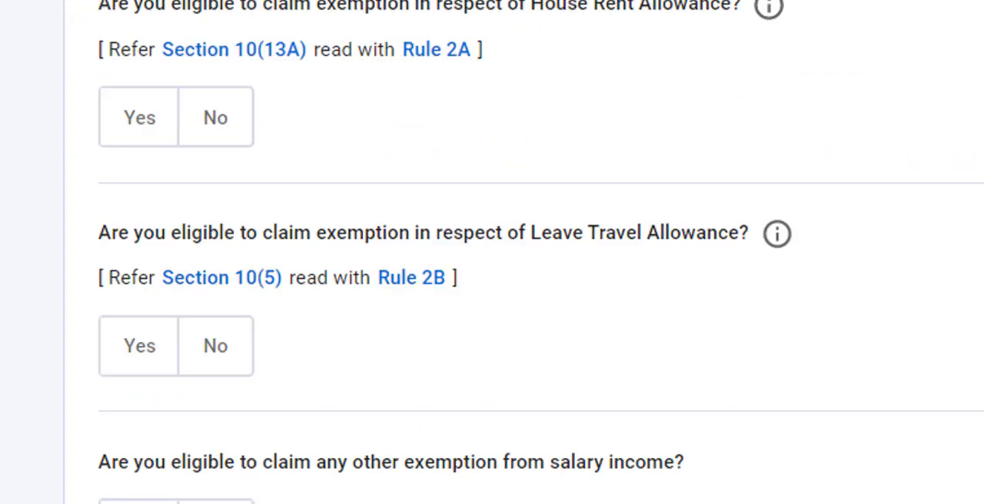
scroll(492, 254, down, 4)
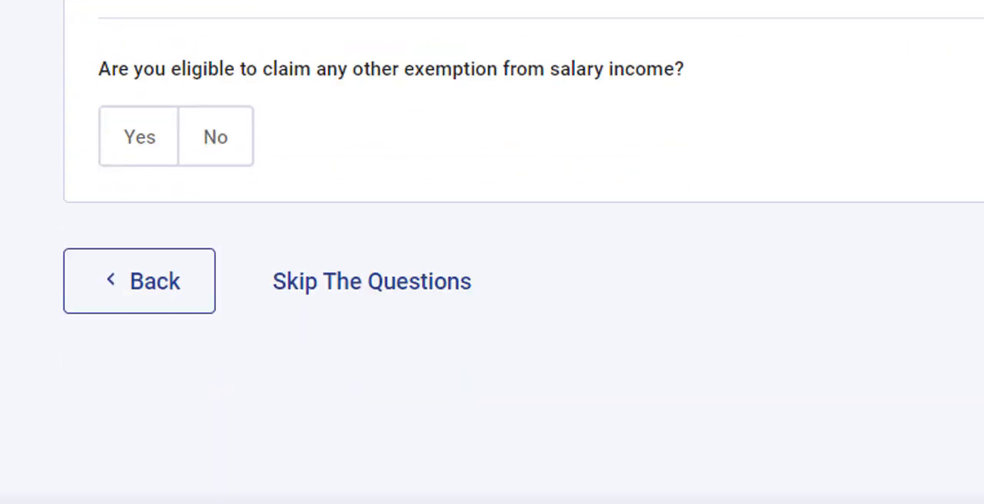
click(797, 218)
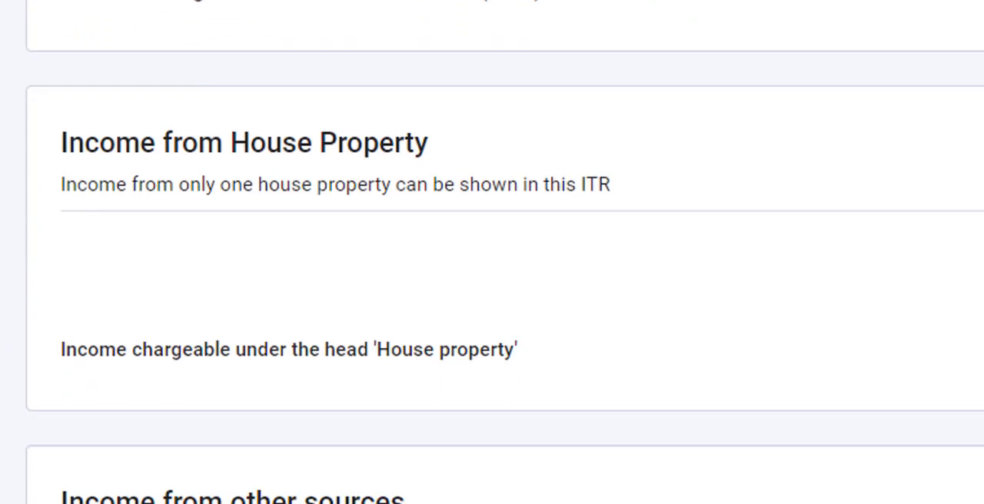
scroll(492, 252, down, 3)
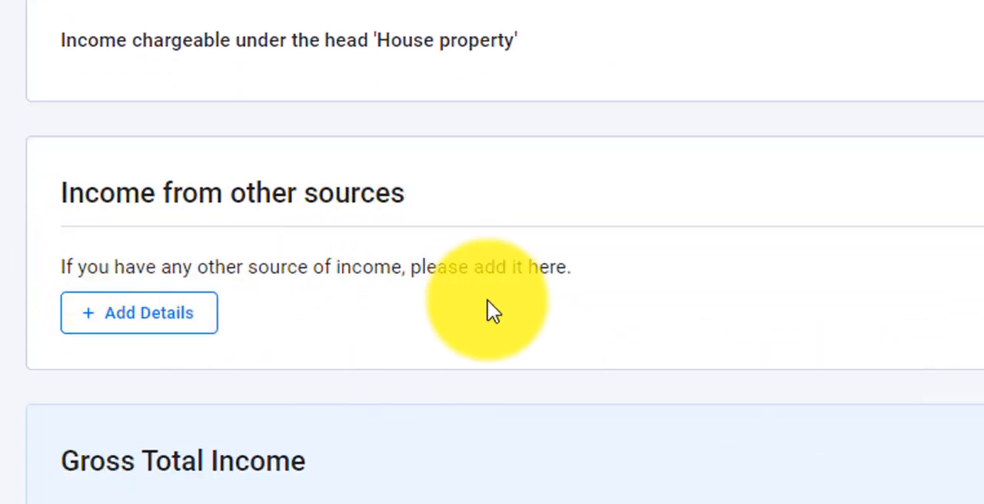
Start adding details of income from other sources and declare savings bank interest income of 5,500
click(179, 329)
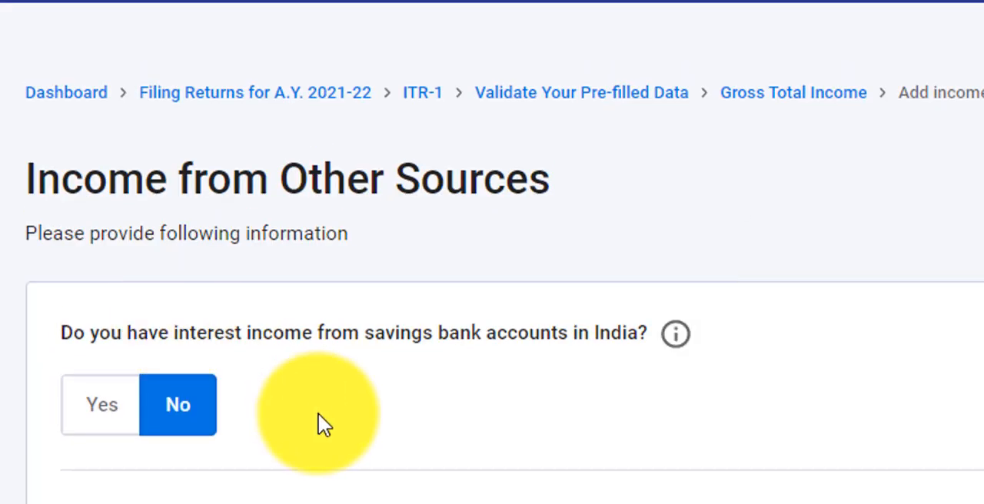
scroll(323, 425, down, 2)
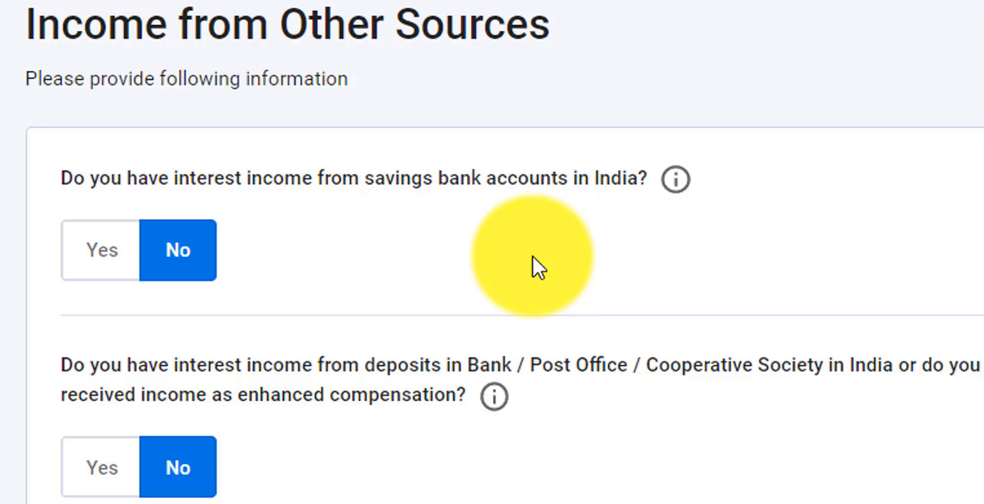
click(123, 252)
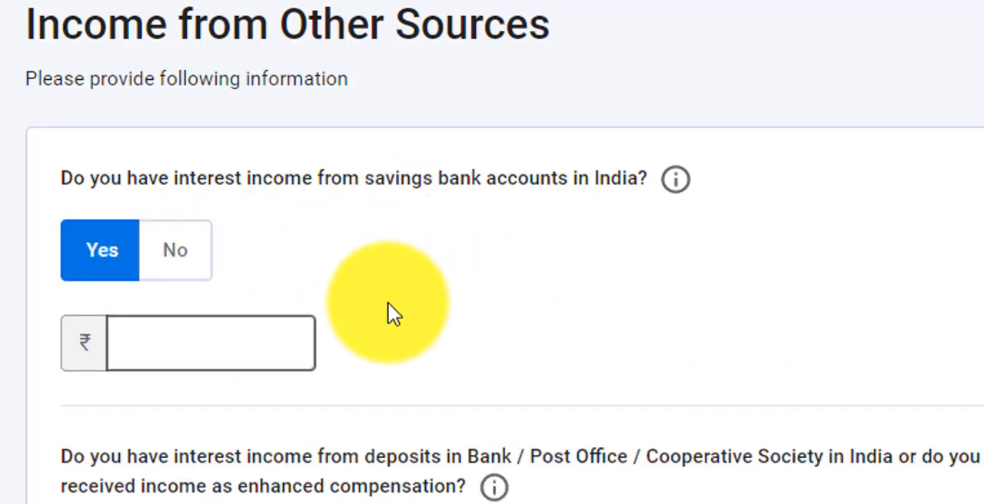
click(277, 350)
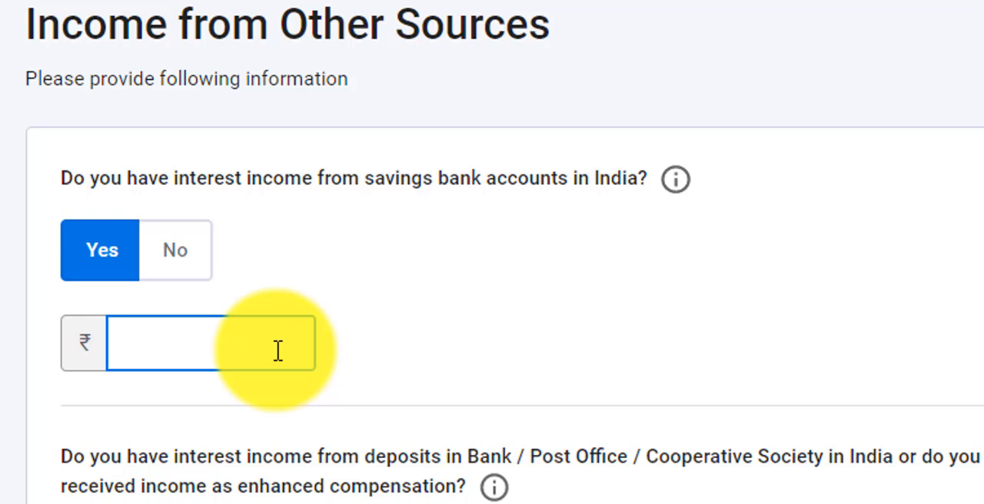
text(5,500)
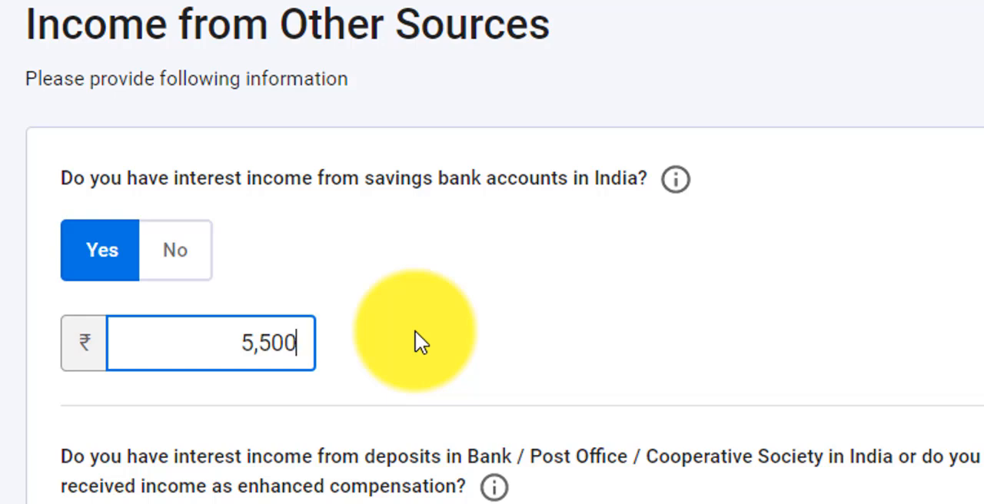
Declare interest income from deposits, checking the Axis Bank entries in the tax credit statement and entering 1,27,915
scroll(152, 437, down, 3)
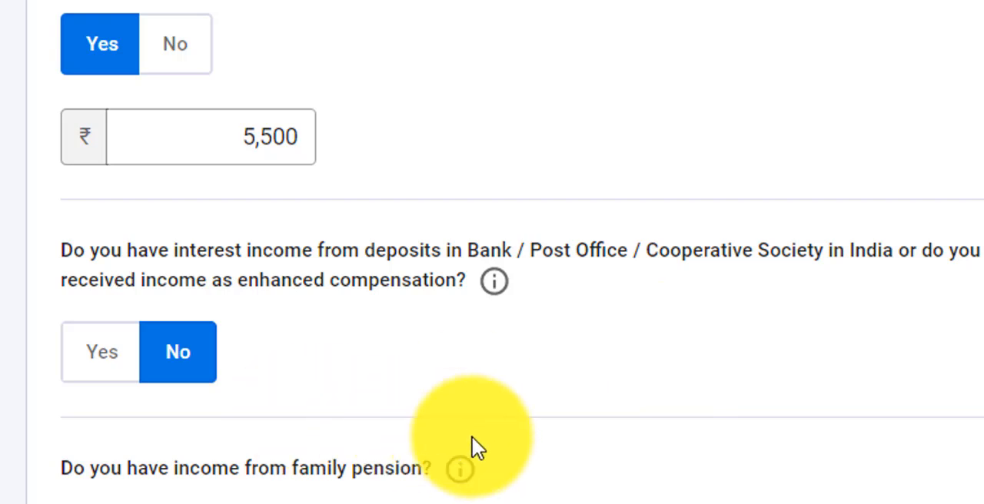
click(112, 359)
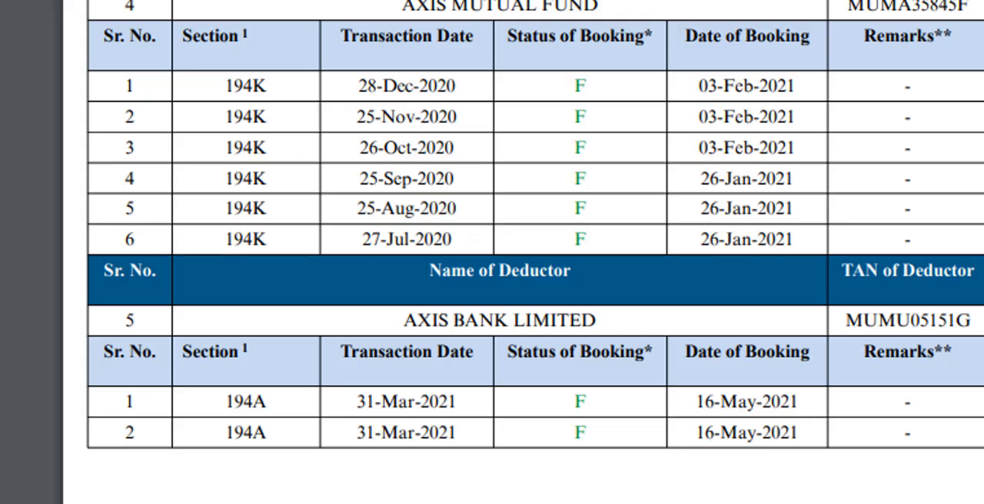
scroll(492, 254, down, 6)
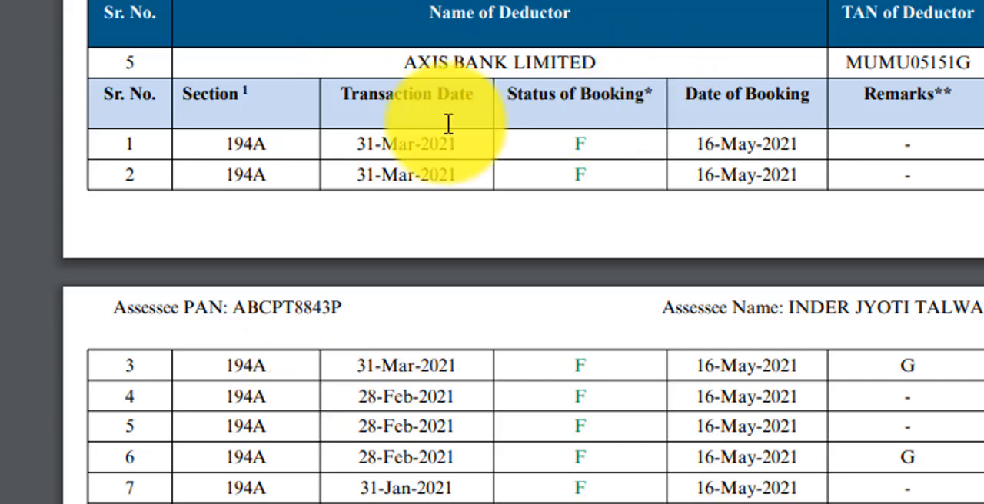
scroll(823, 136, right, 10)
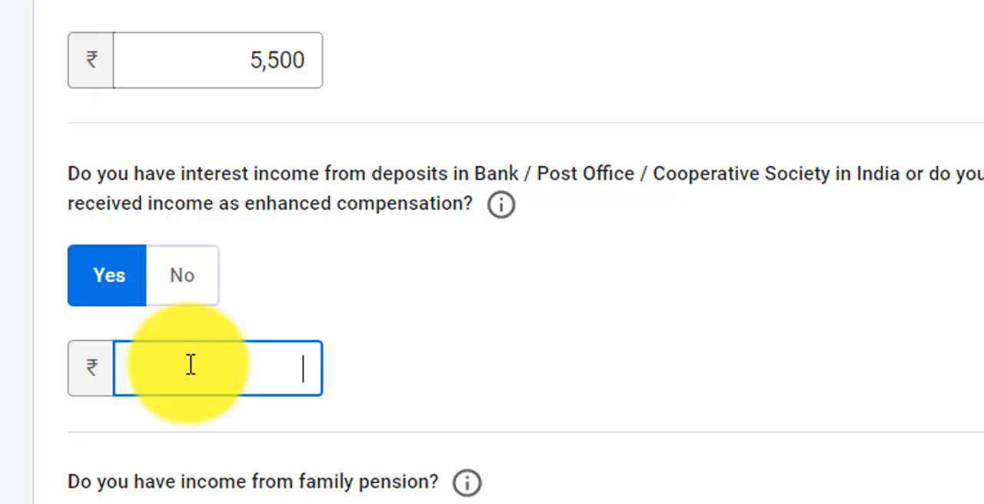
text(12791)
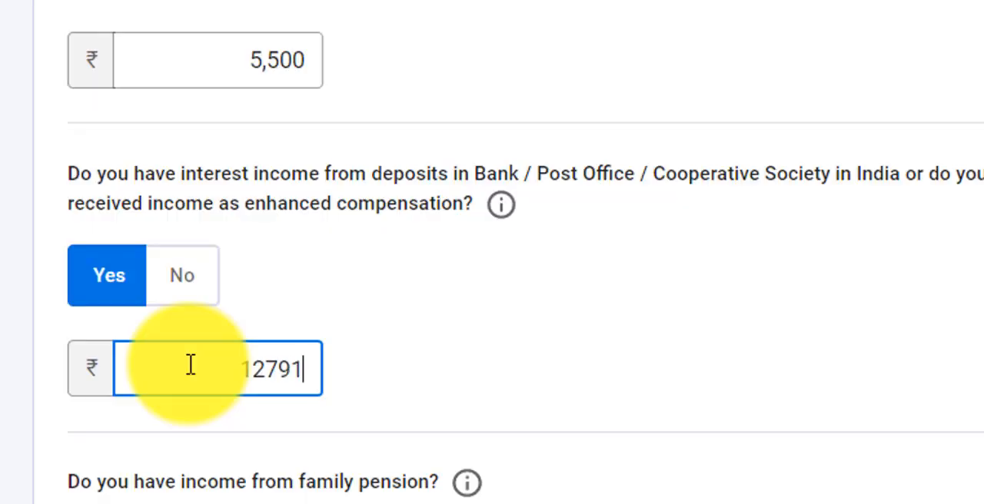
text(5)
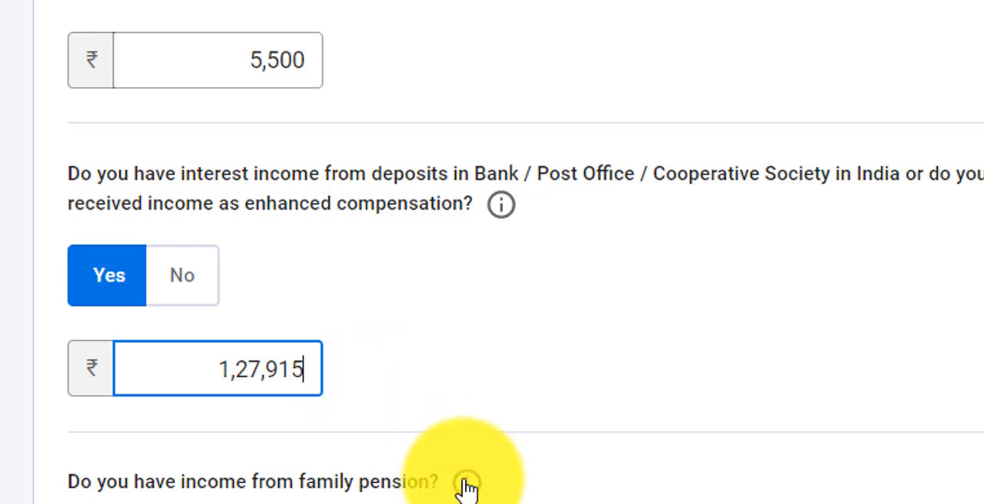
Answer Yes to having dividend income and review the periods of its quarterly break-up
scroll(466, 485, down, 3)
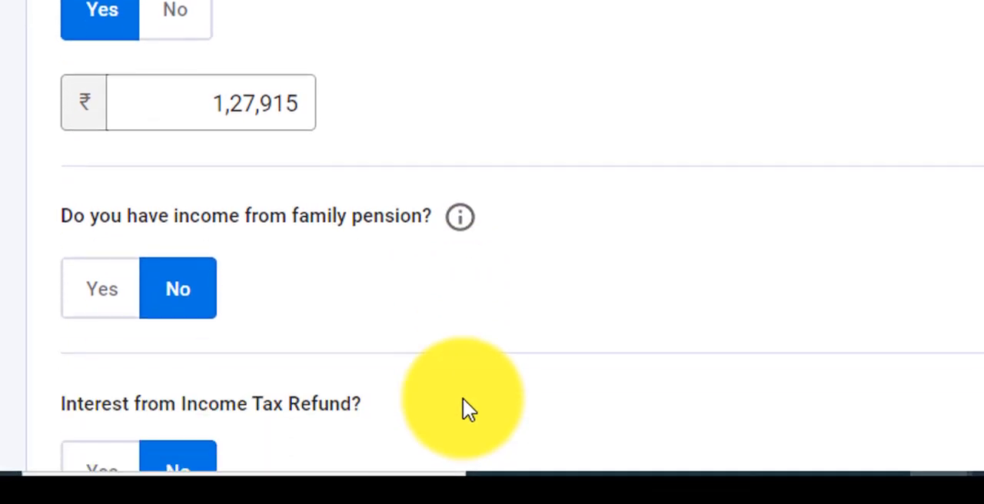
scroll(464, 409, down, 5)
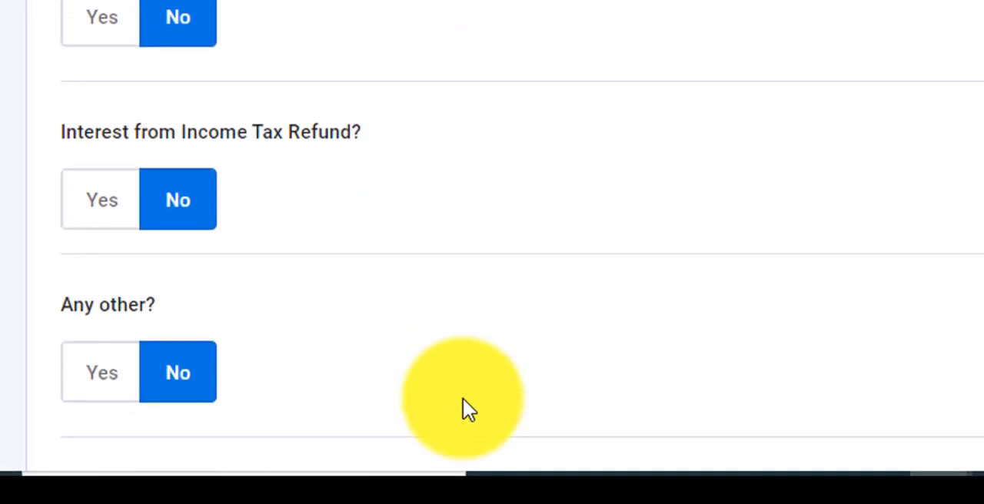
scroll(462, 400, down, 5)
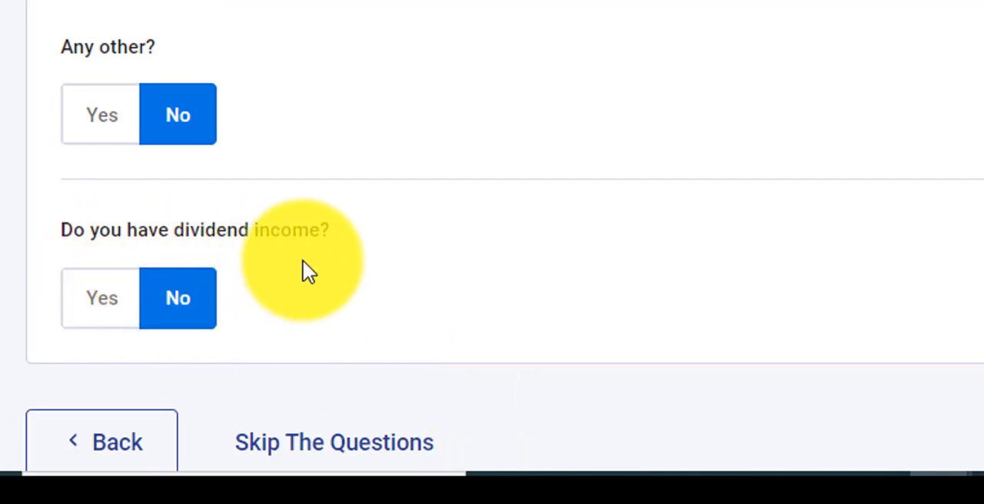
click(121, 324)
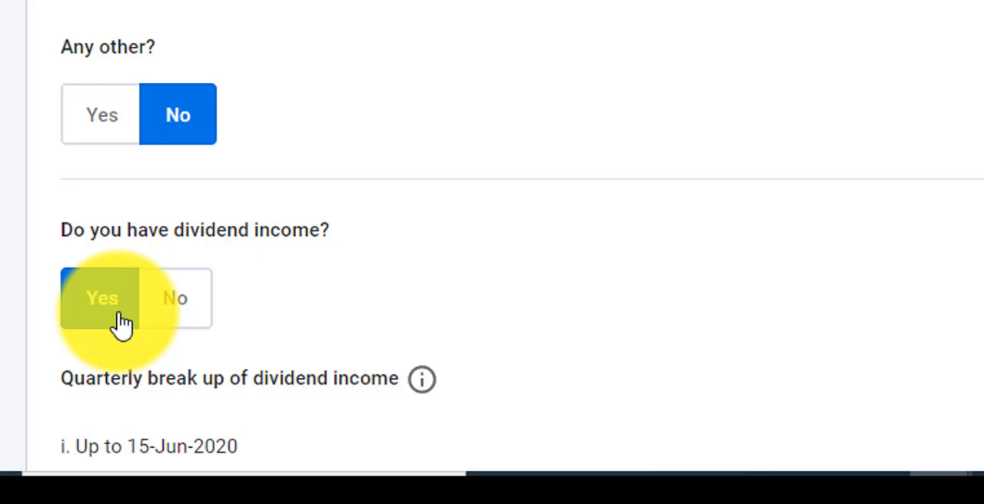
scroll(448, 247, down, 3)
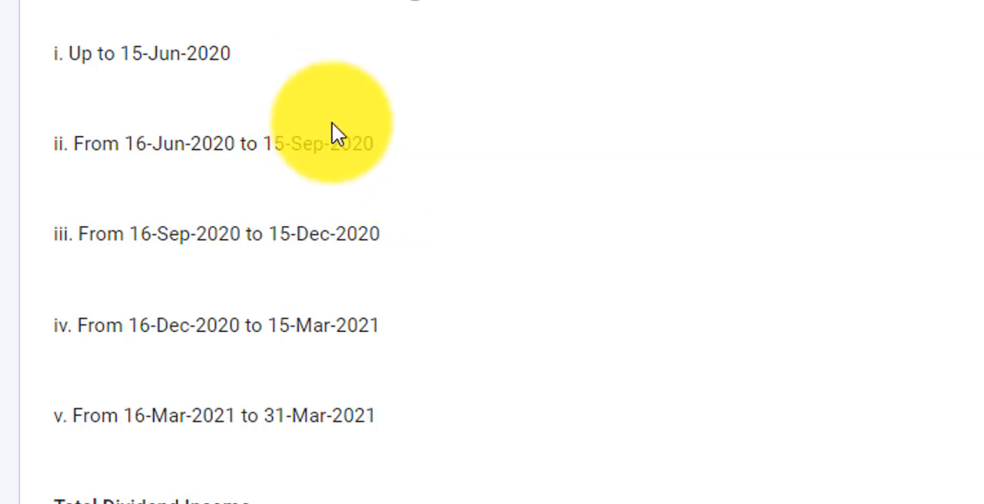
mouse_move(638, 2)
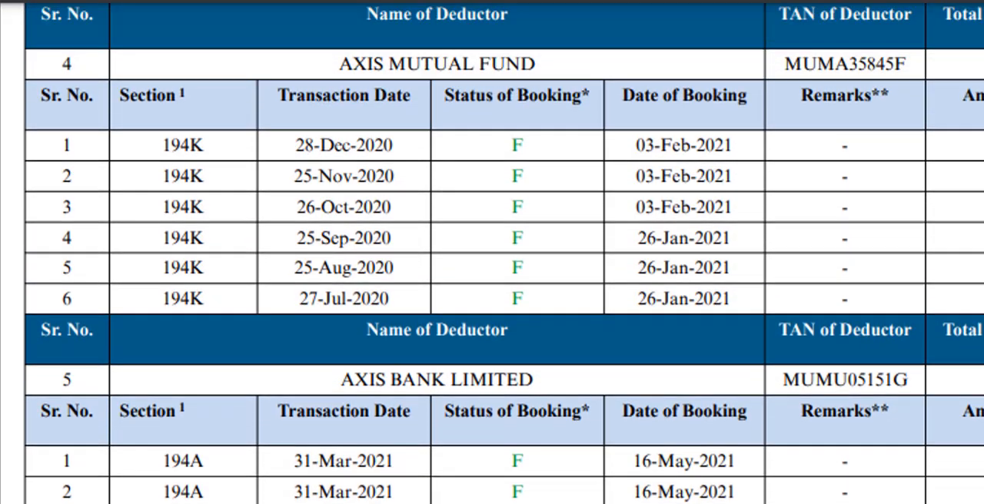
scroll(492, 252, up, 1)
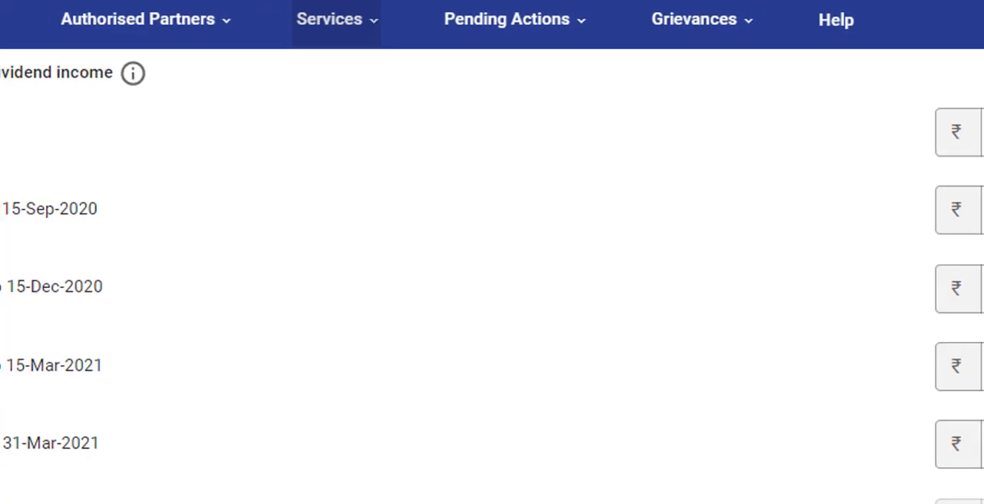
click(248, 62)
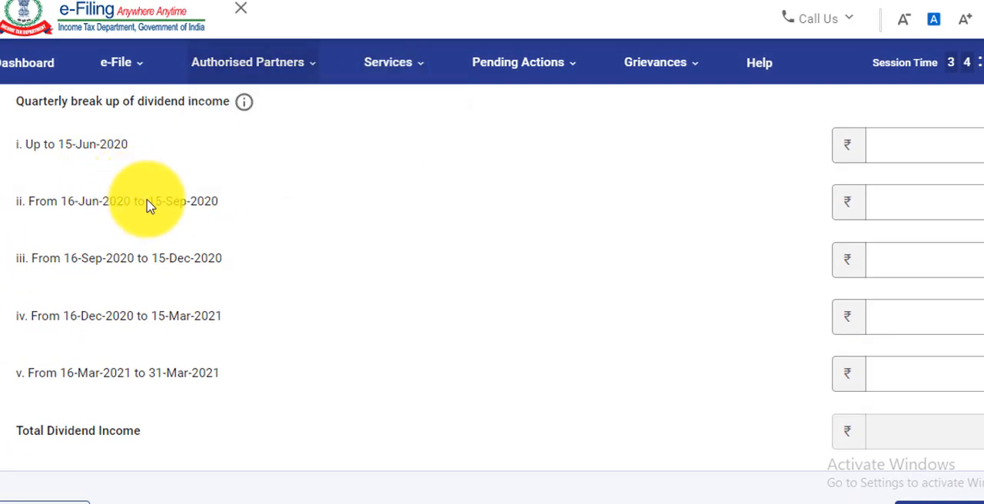
Enter dividend income of 251 for the period 16-Jun-2020 to 15-Sep-2020, checking the amounts in the tax credit statement
click(881, 205)
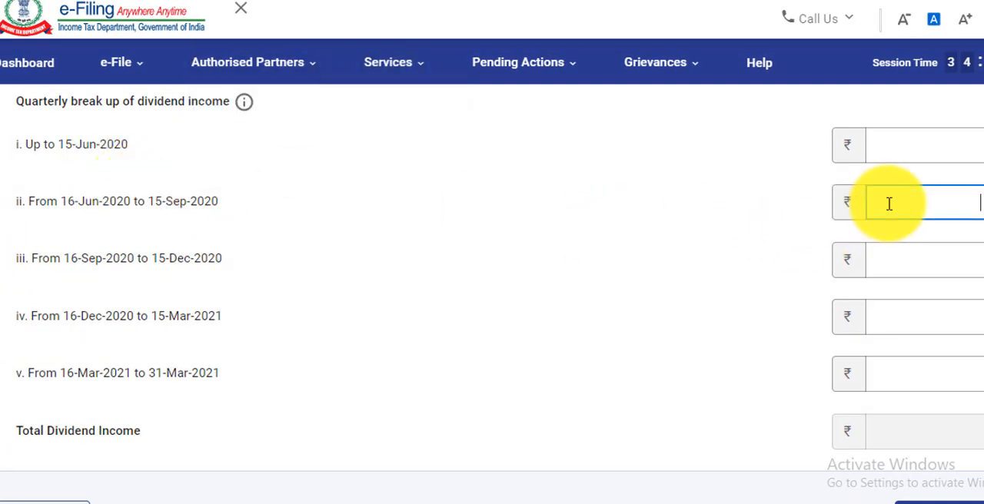
text(250)
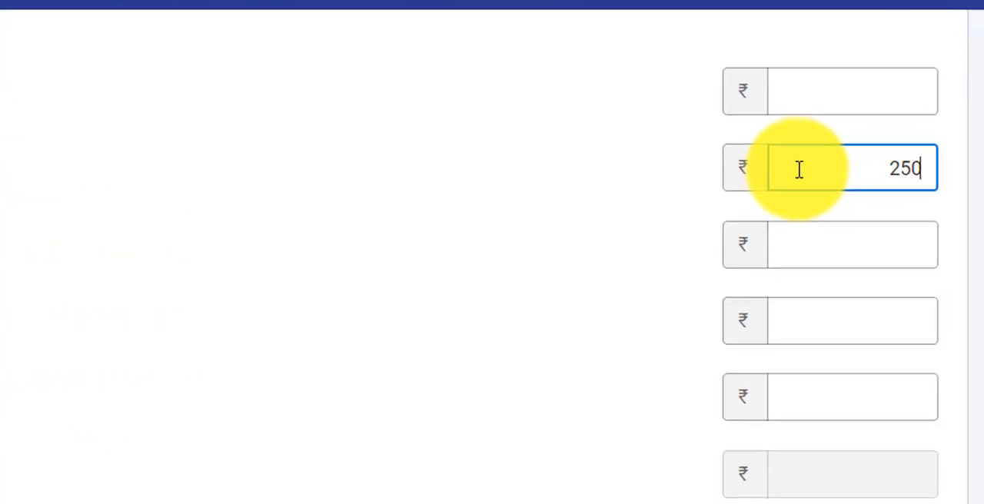
text(59)
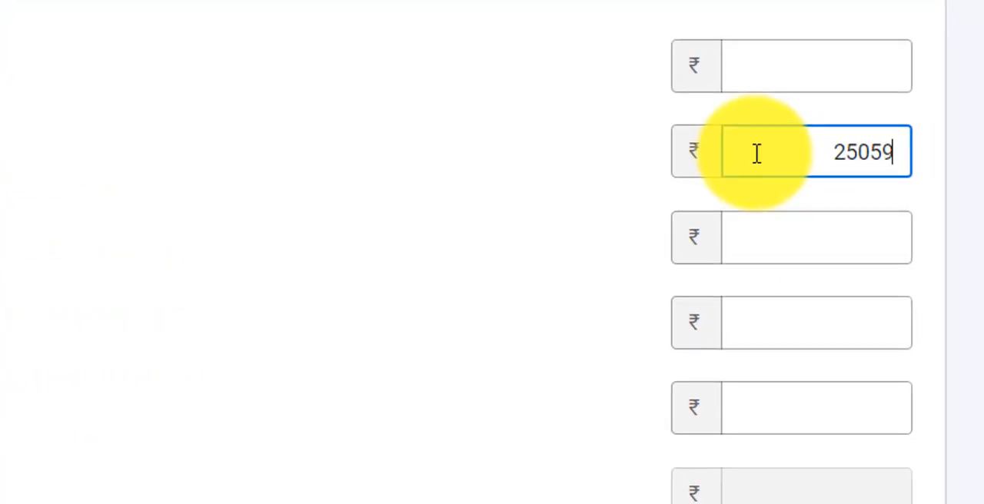
key(BackSpace)
key(BackSpace)
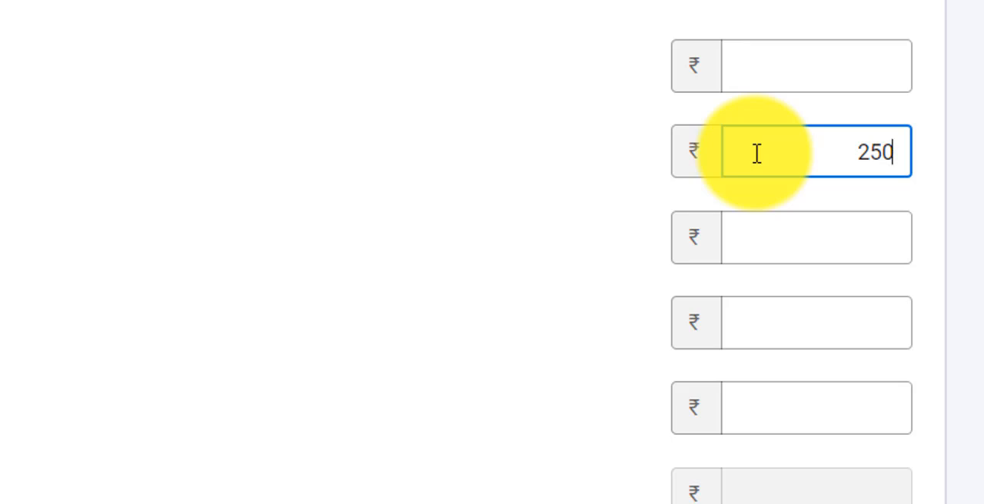
key(BackSpace)
text(1)
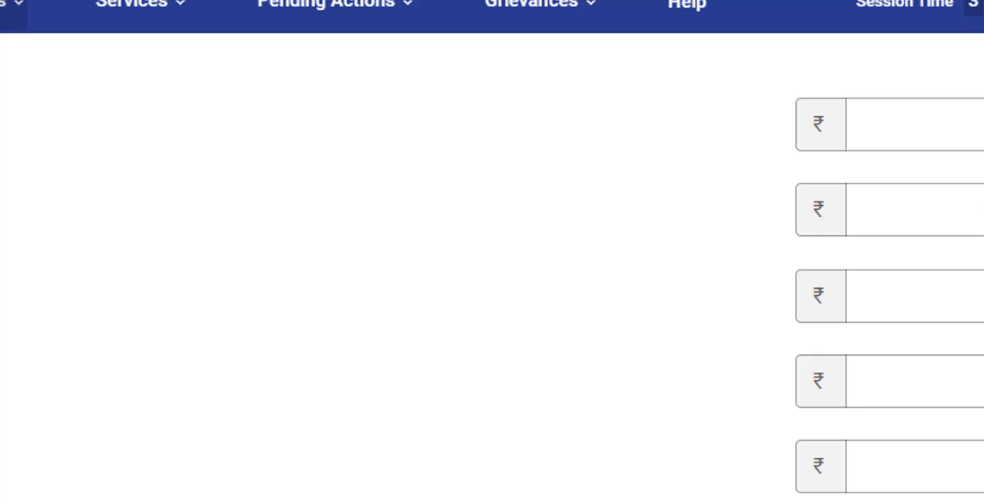
text(251)
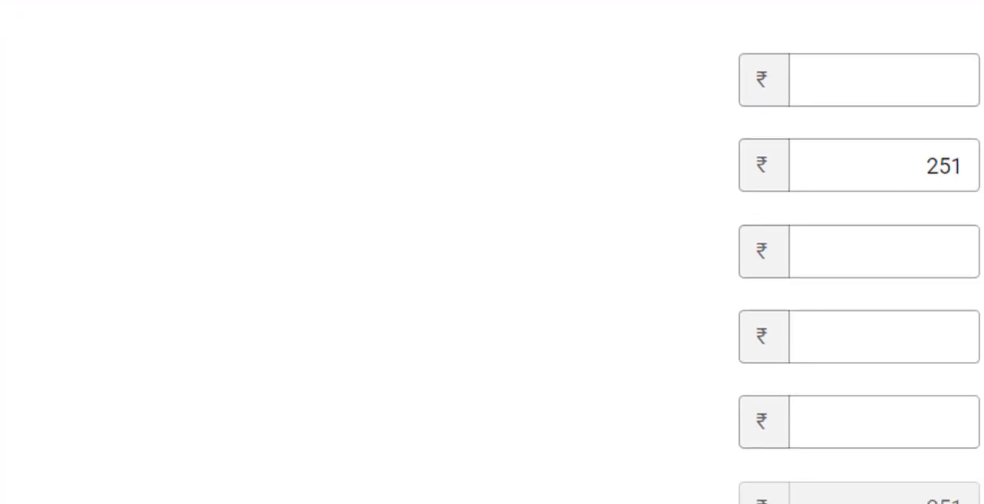
Enter dividends of 534 for 16-Sep-2020 to 15-Dec-2020 and 53 for 16-Dec-2020 to 15-Mar-2021, then submit the other-sources details
click(819, 239)
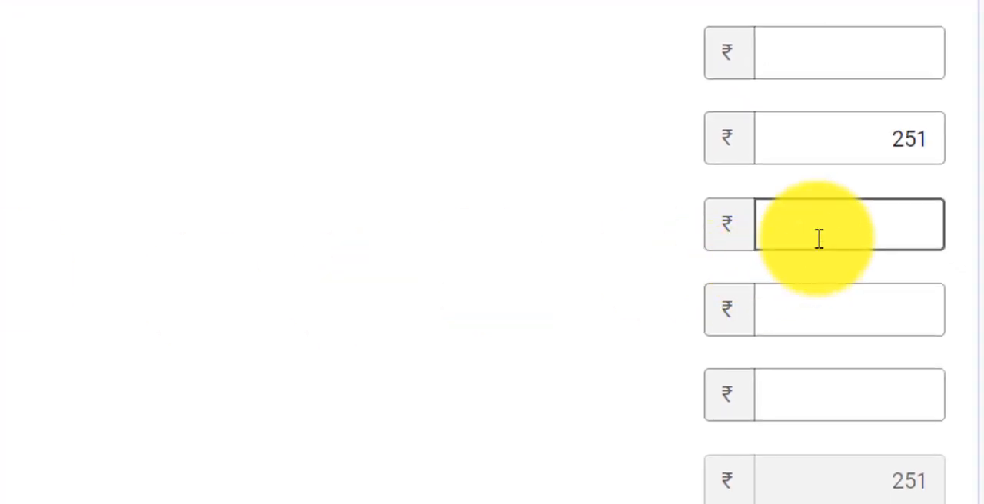
text(534)
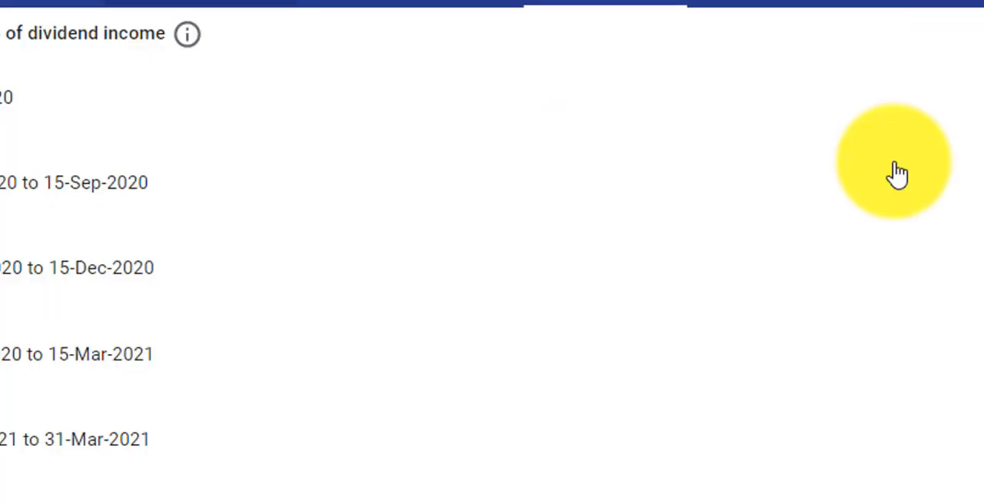
click(929, 243)
text(53)
click(612, 299)
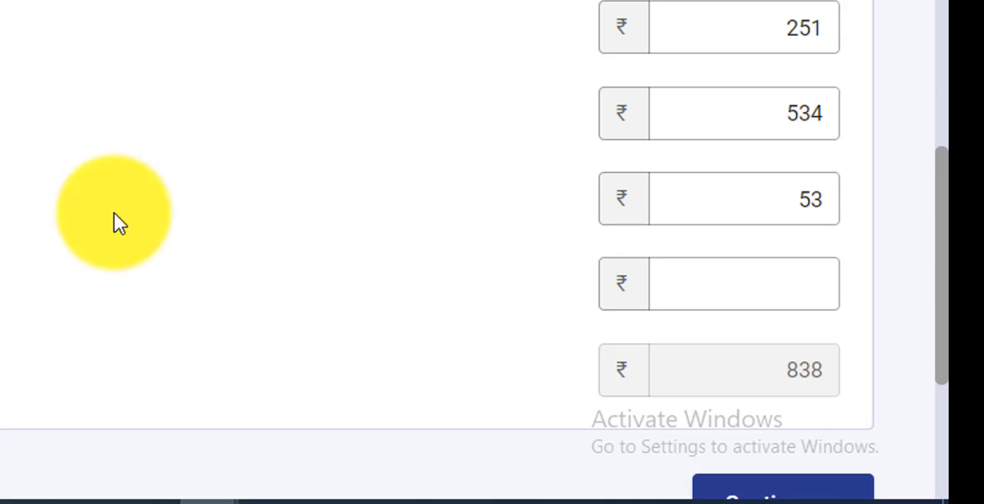
scroll(114, 220, down, 1)
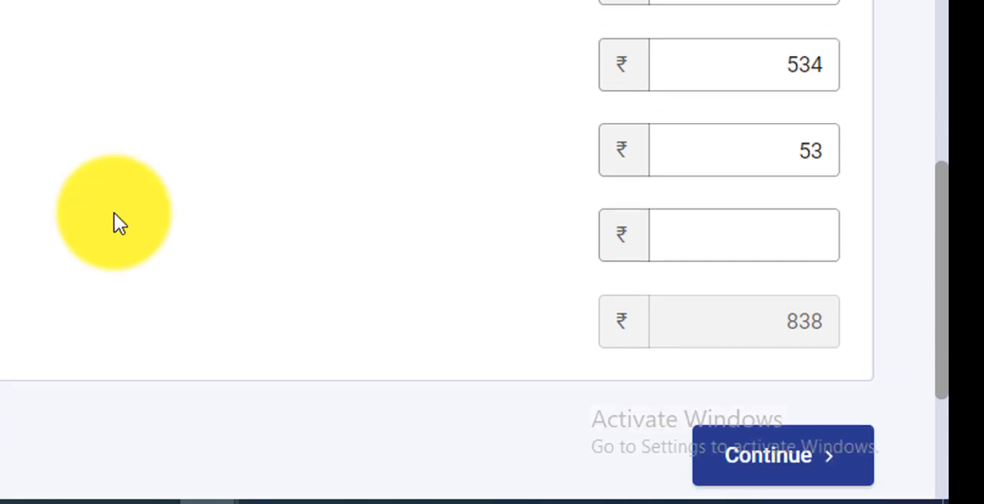
click(743, 466)
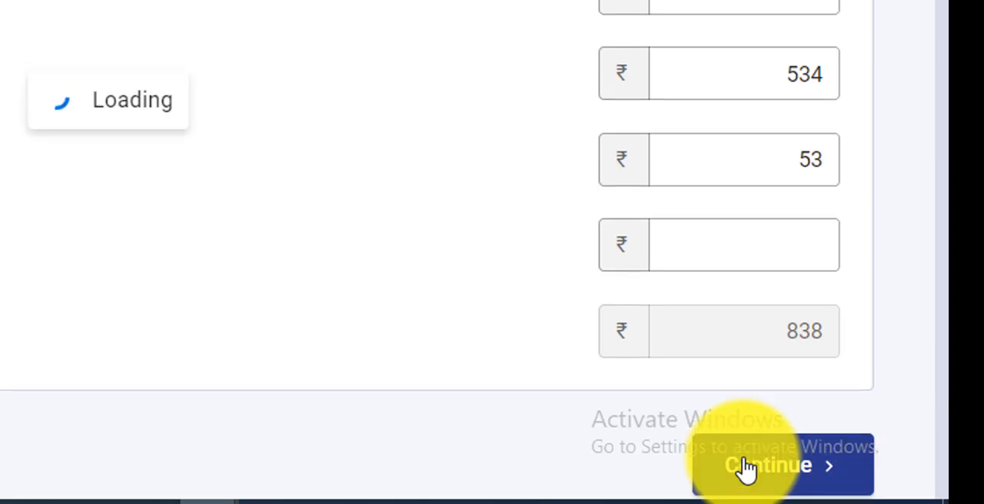
Select the dividend, savings account interest and deposit interest entries under income from other sources, and confirm the gross total income section
scroll(902, 454, down, 1)
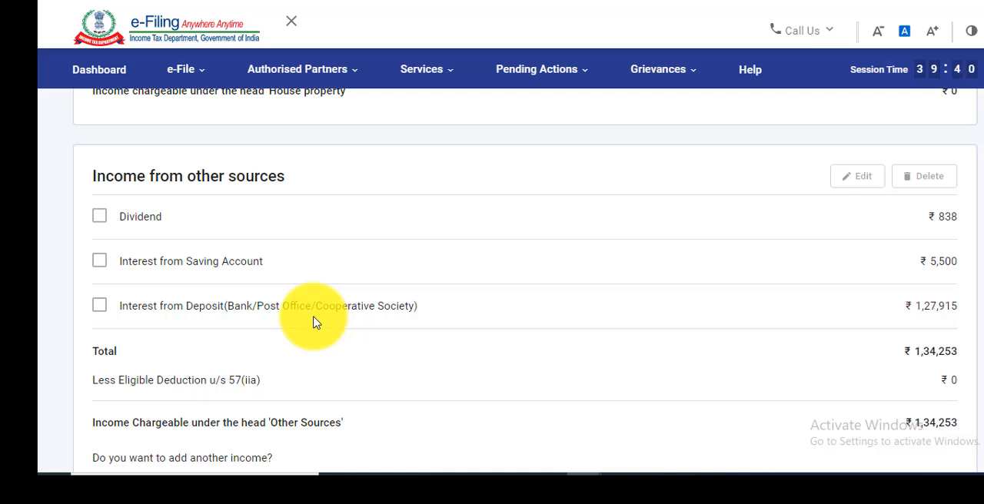
click(100, 219)
click(99, 264)
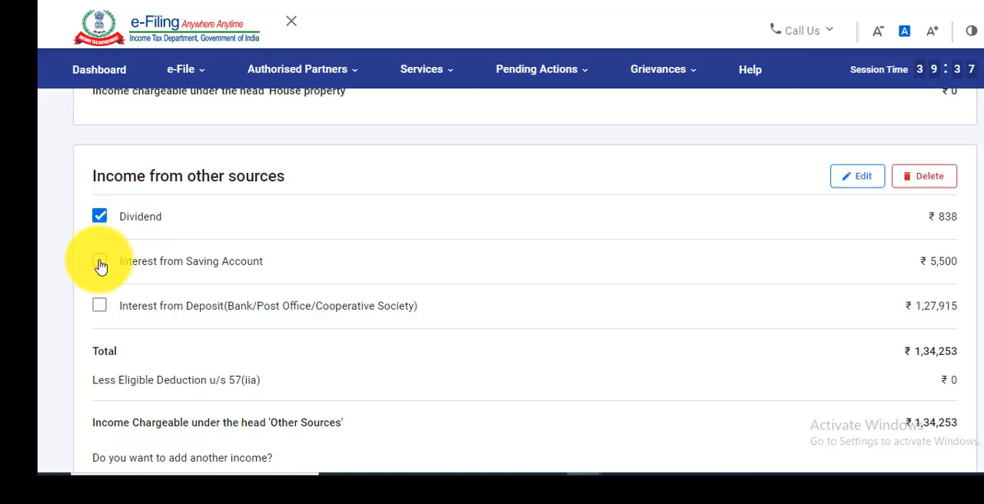
click(100, 309)
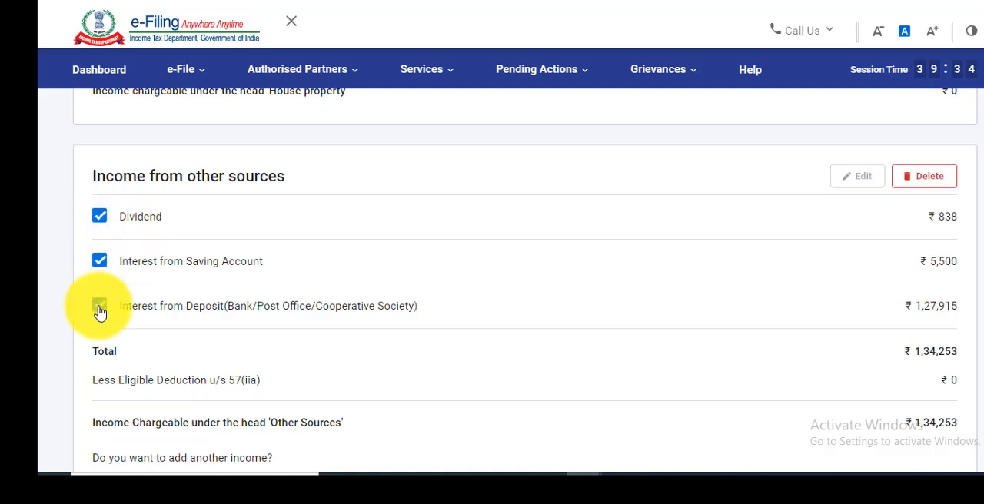
scroll(223, 323, down, 2)
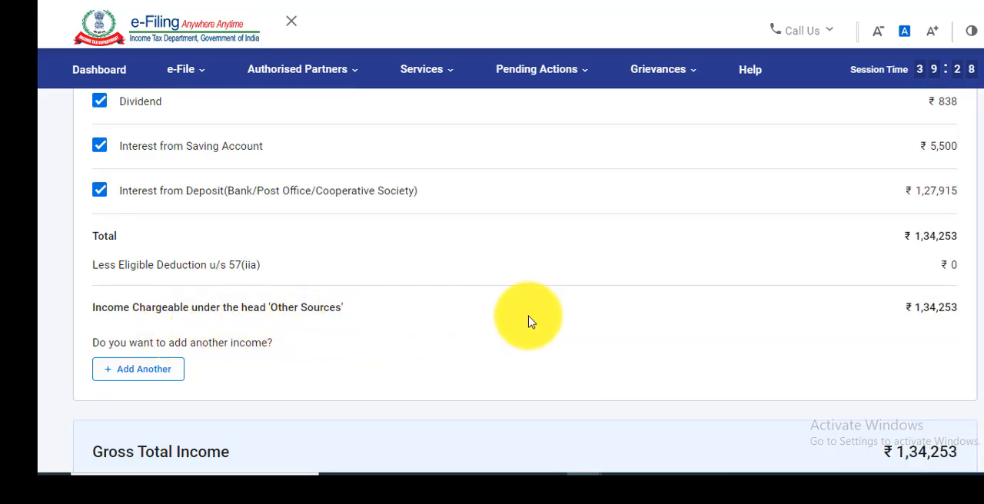
scroll(630, 321, down, 1)
scroll(631, 321, down, 3)
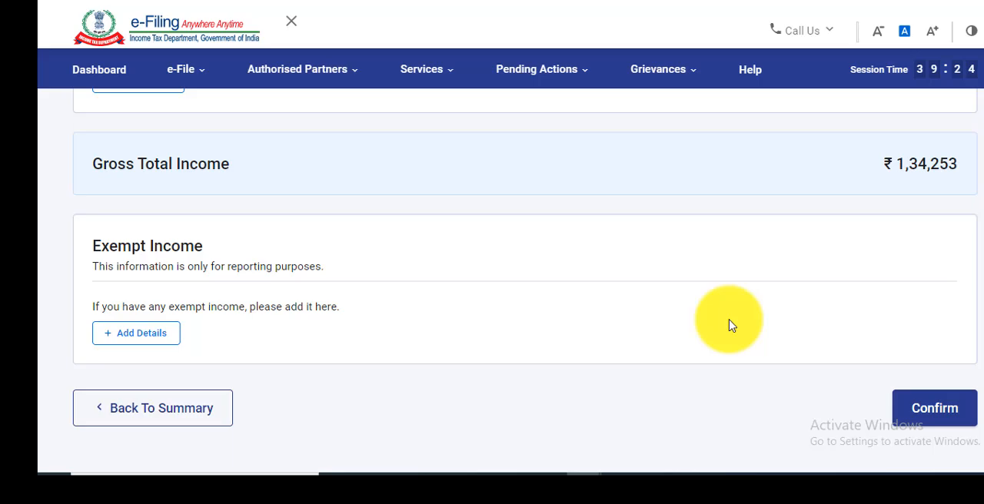
click(919, 410)
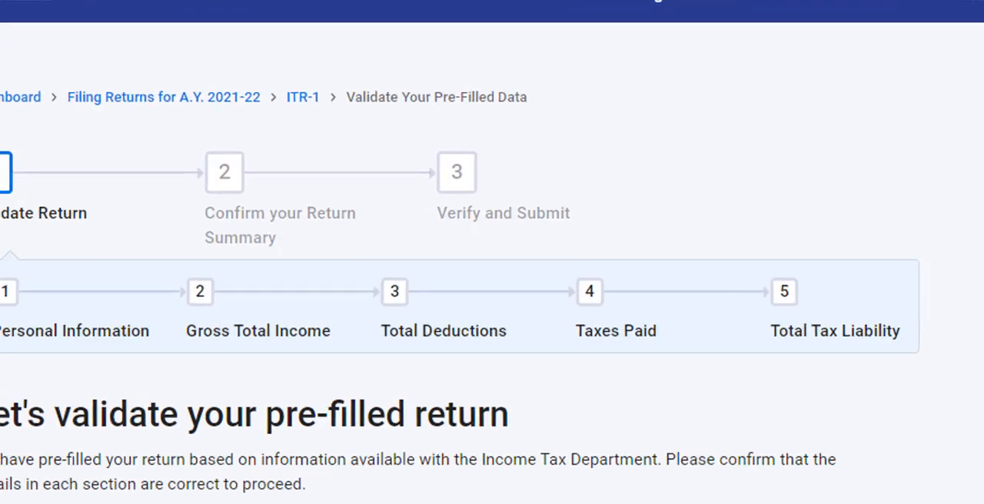
Open the deductions section, go through its eligibility questions and answer Yes to being eligible for any other deduction
scroll(330, 369, down, 5)
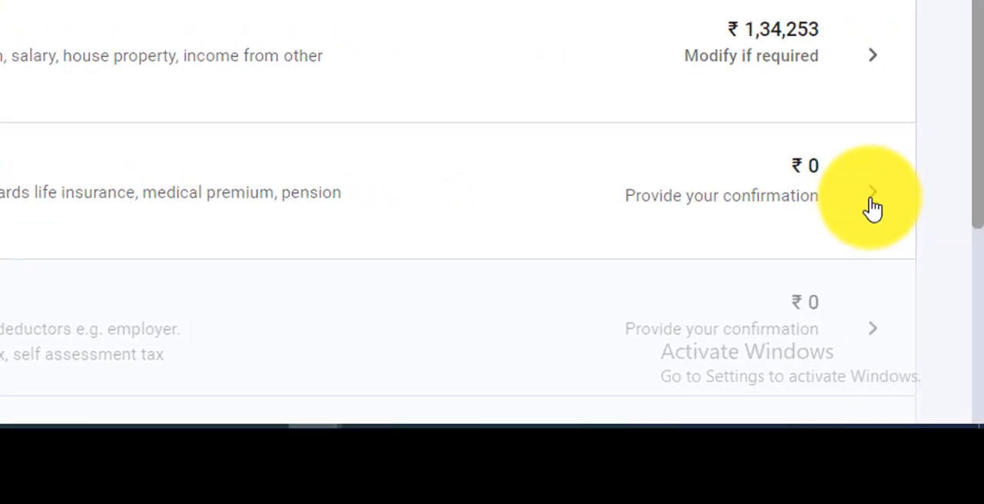
click(872, 206)
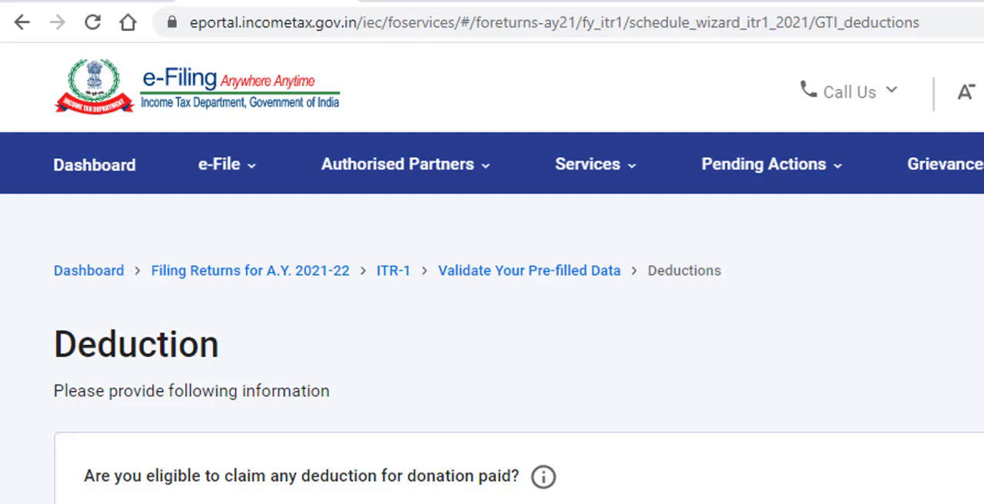
scroll(492, 346, down, 3)
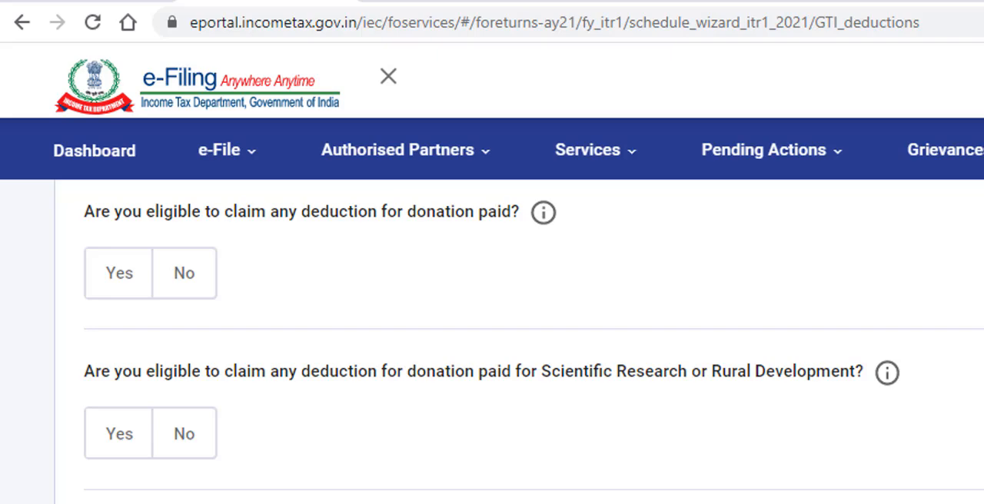
scroll(492, 346, down, 3)
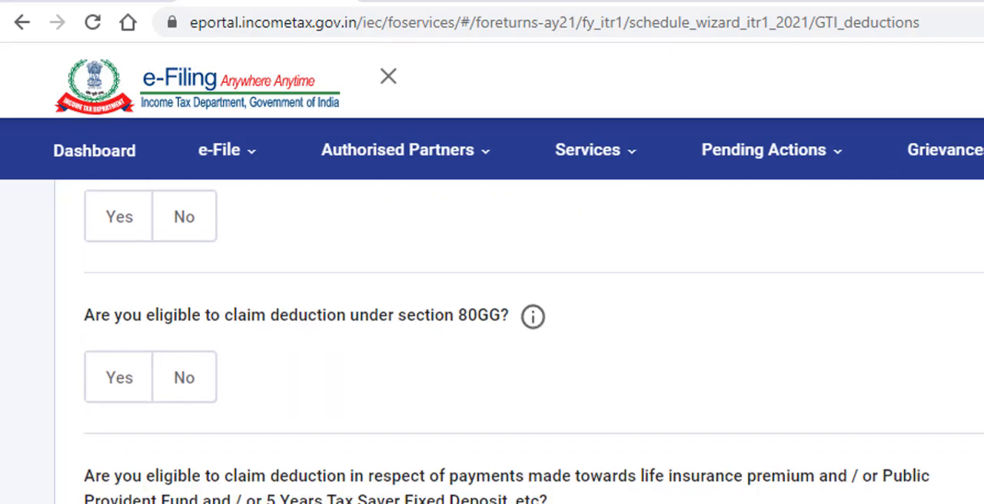
scroll(492, 346, down, 8)
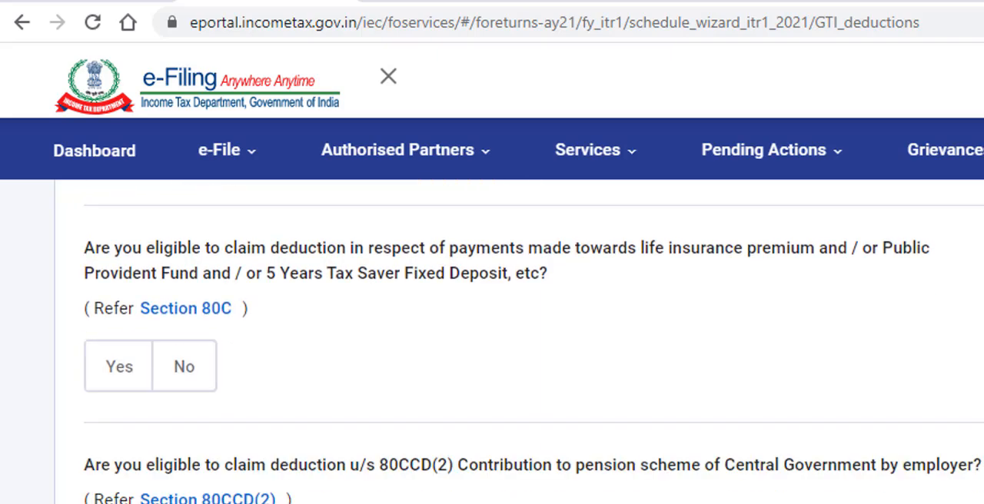
scroll(492, 346, down, 5)
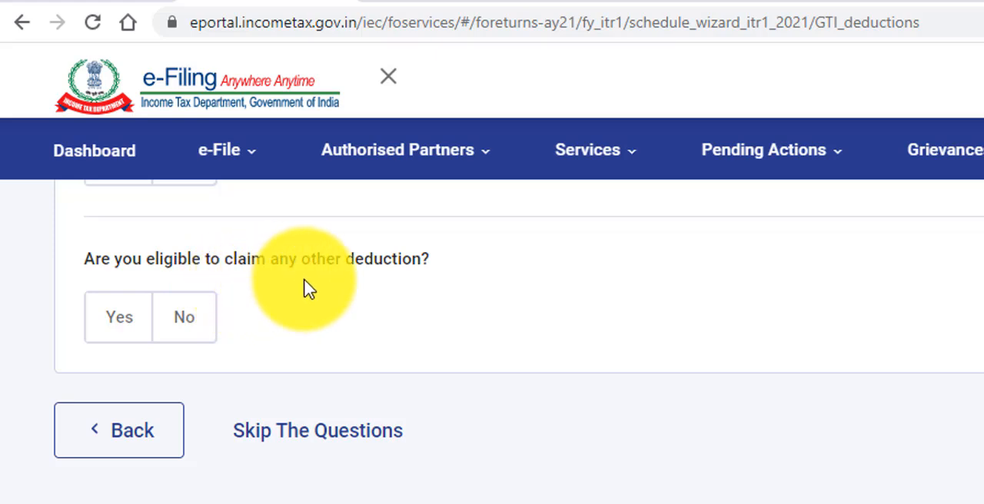
click(134, 336)
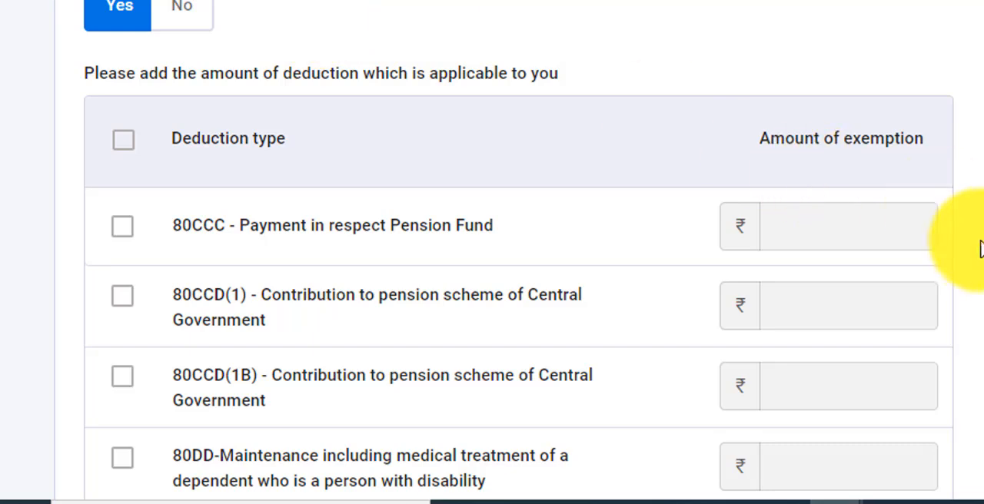
Claim a deduction of 50,000 under 80TTB for interest from savings and deposits of a resident senior citizen
scroll(981, 250, down, 5)
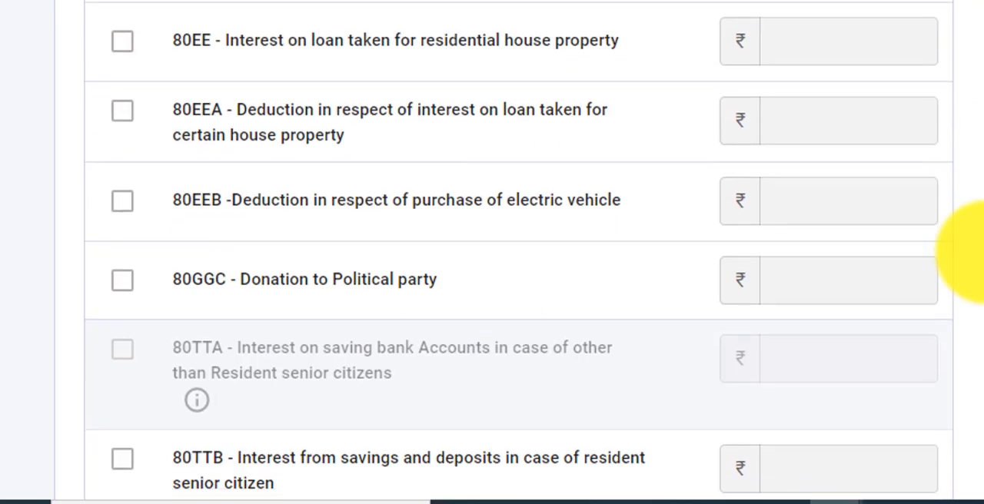
scroll(981, 254, down, 2)
scroll(980, 252, down, 2)
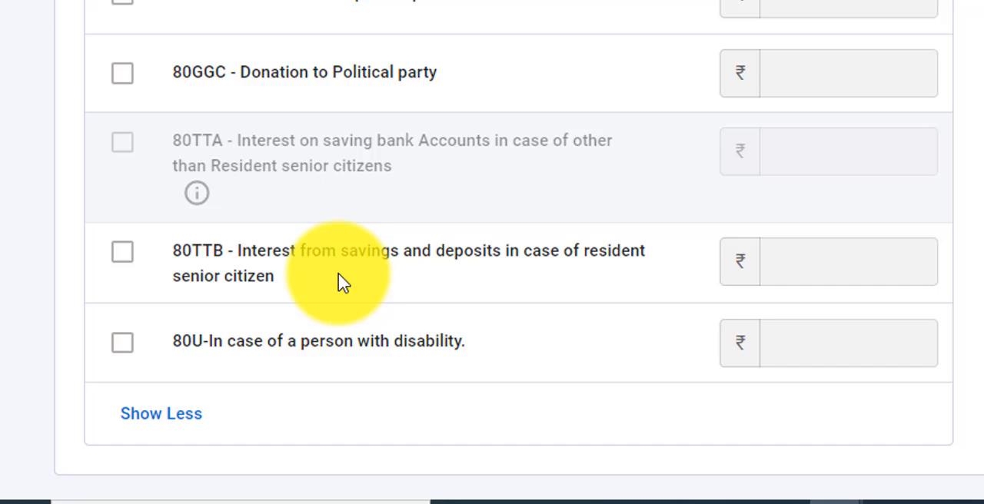
click(123, 254)
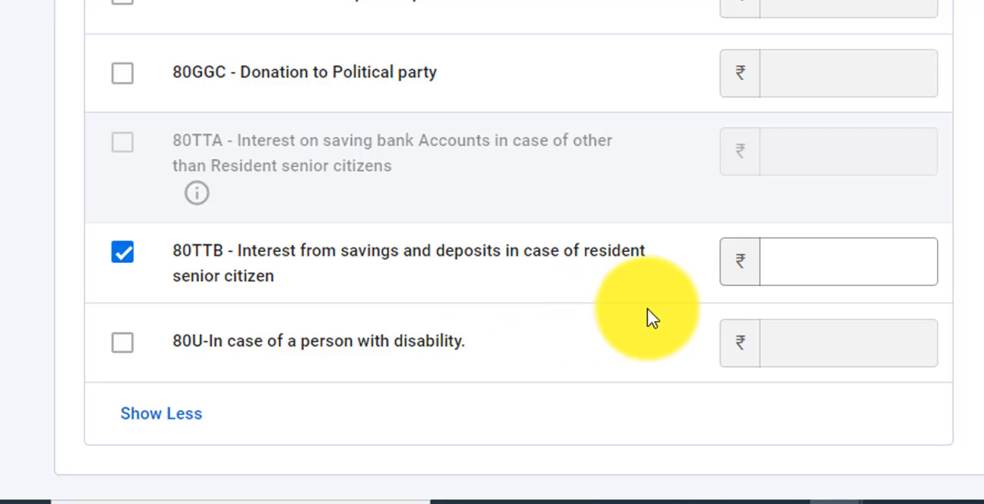
click(821, 267)
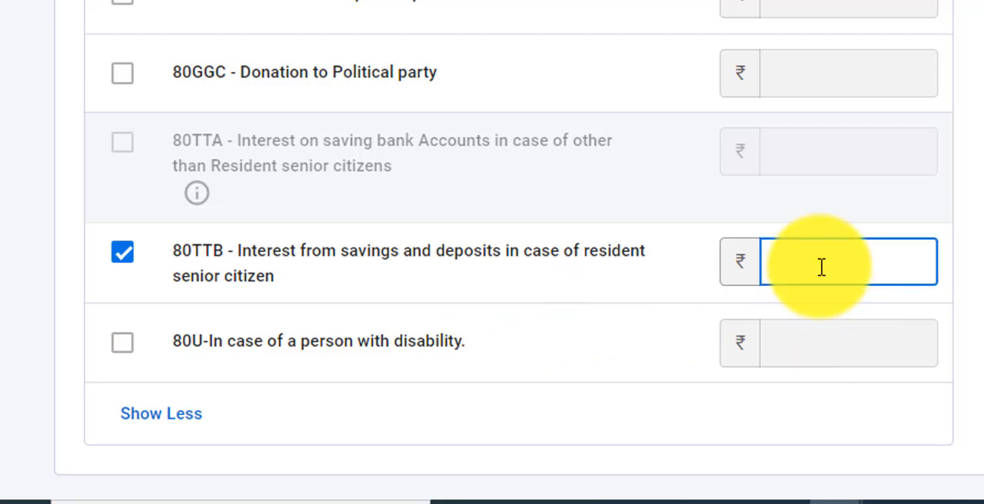
text(50000)
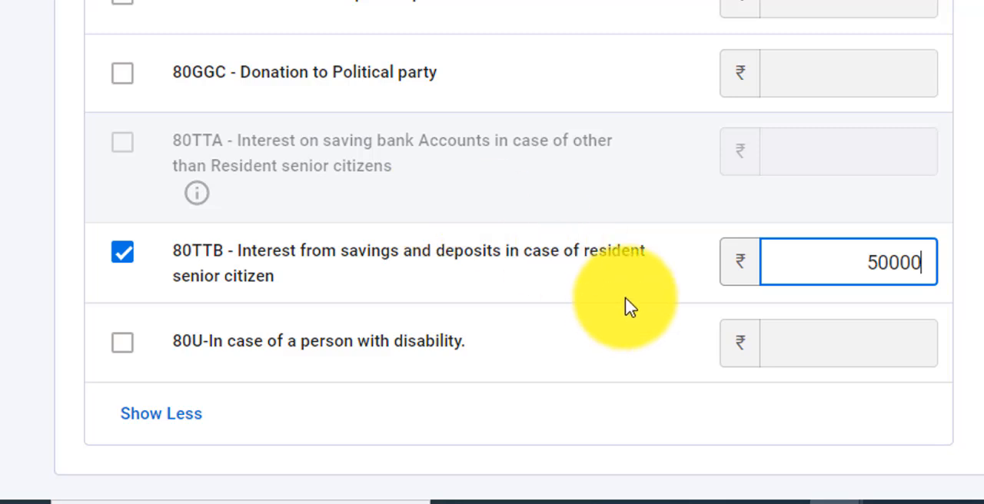
click(702, 282)
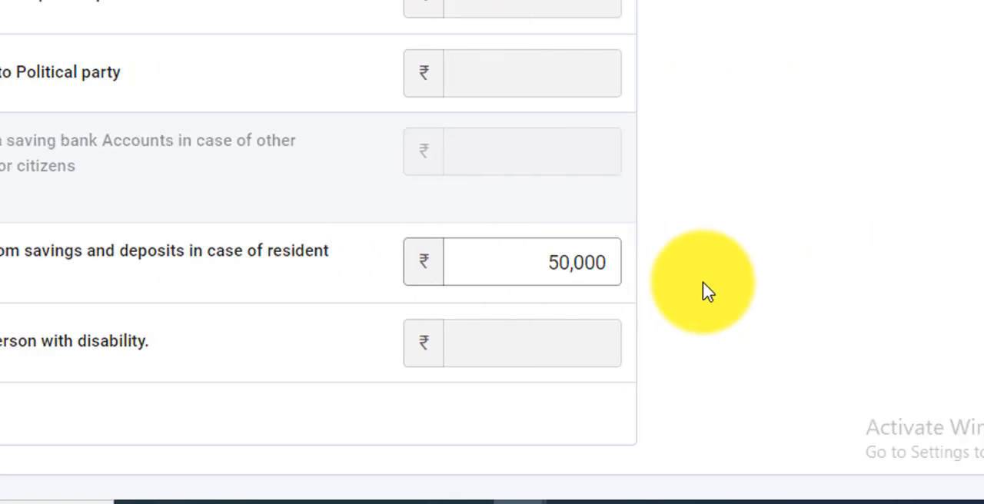
Submit the claimed deductions and confirm the total deductions section
scroll(703, 282, down, 1)
scroll(557, 292, down, 2)
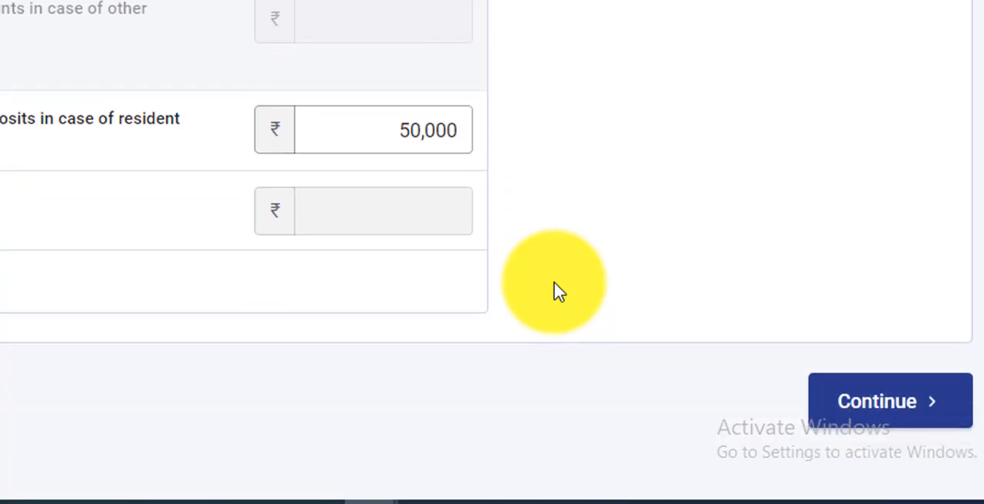
click(907, 406)
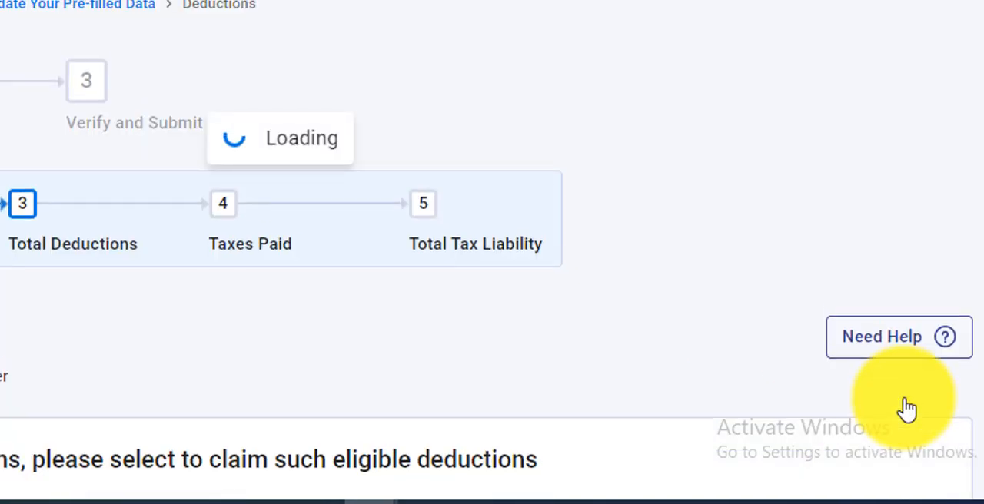
scroll(711, 415, down, 10)
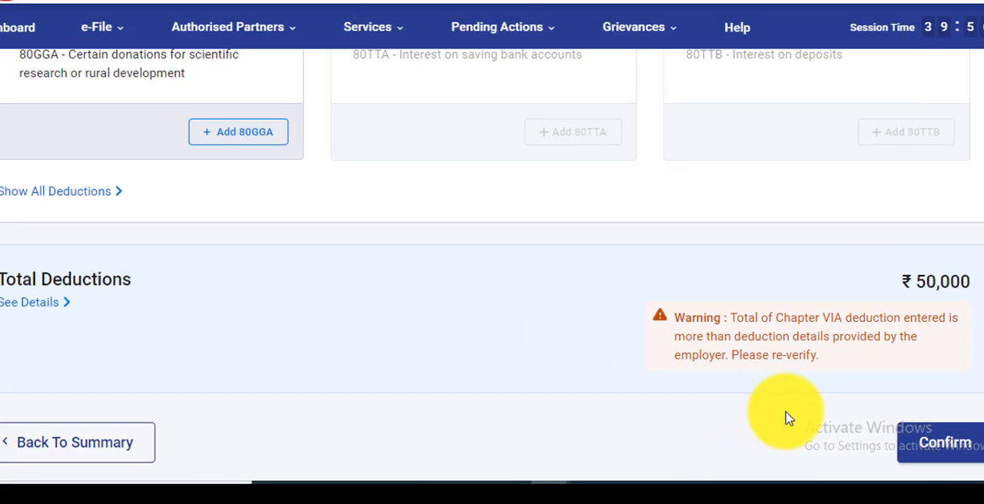
scroll(788, 419, down, 2)
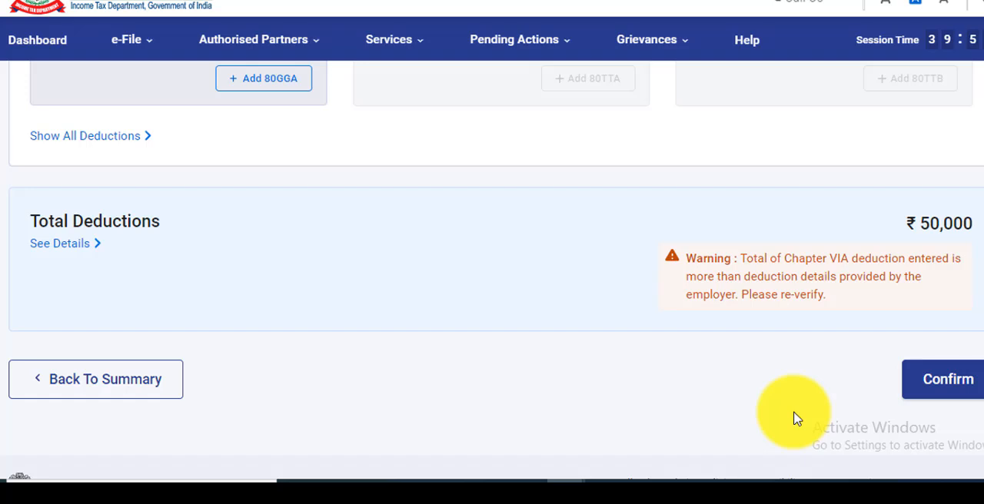
click(946, 380)
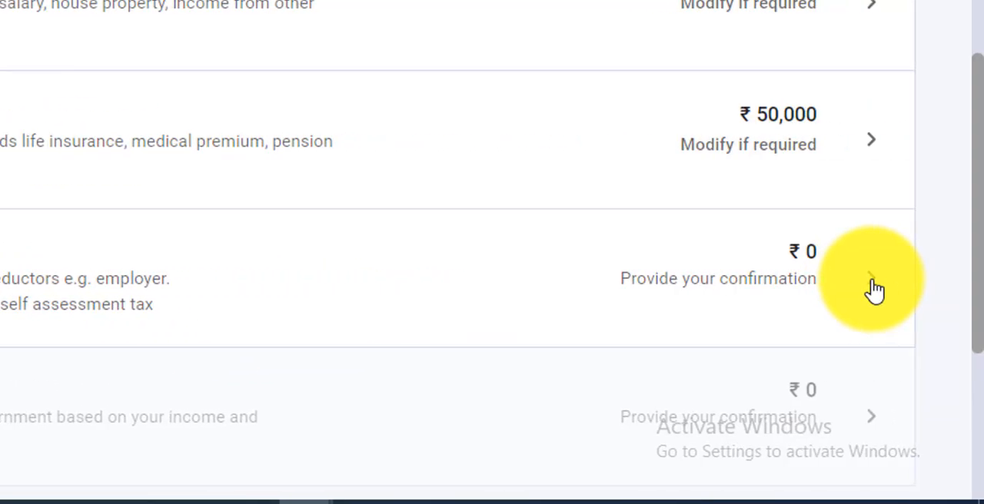
In the taxes paid section, open the first deductor entry of TDS from income other than salary for editing
click(873, 283)
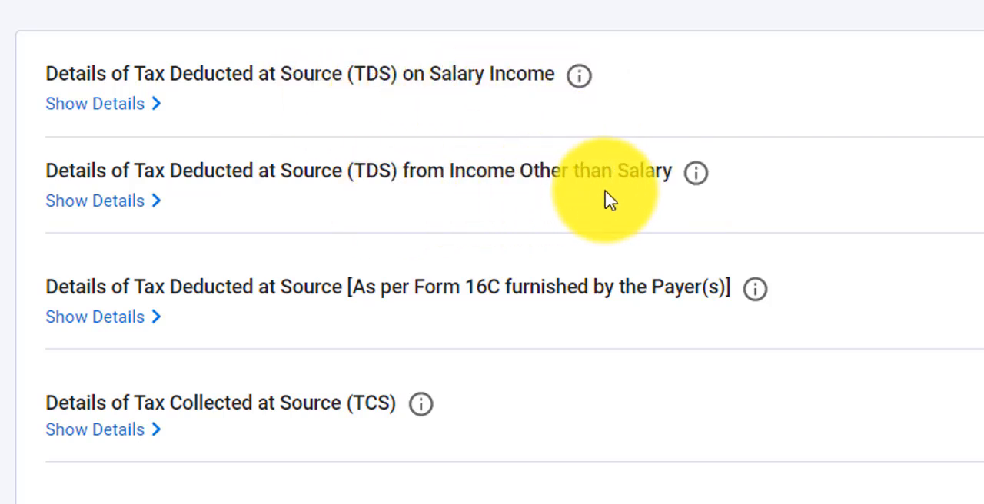
click(140, 208)
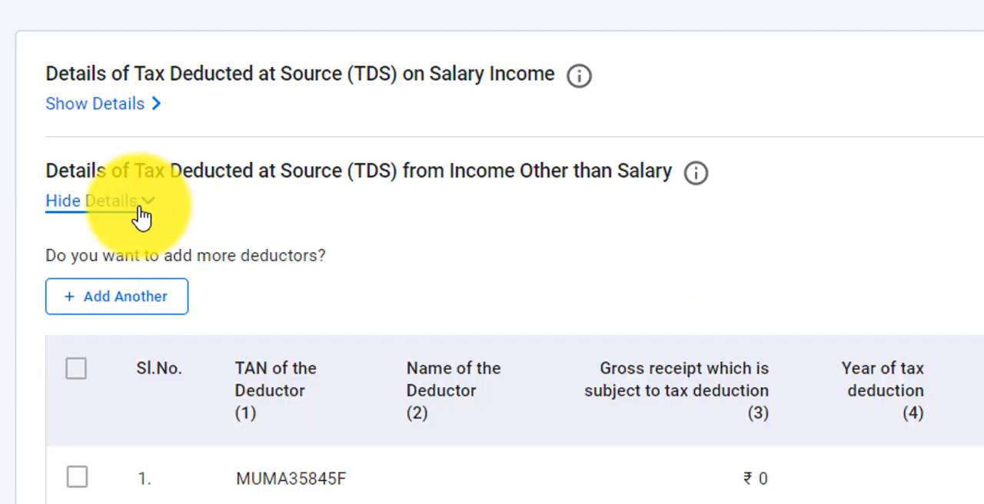
scroll(315, 252, down, 3)
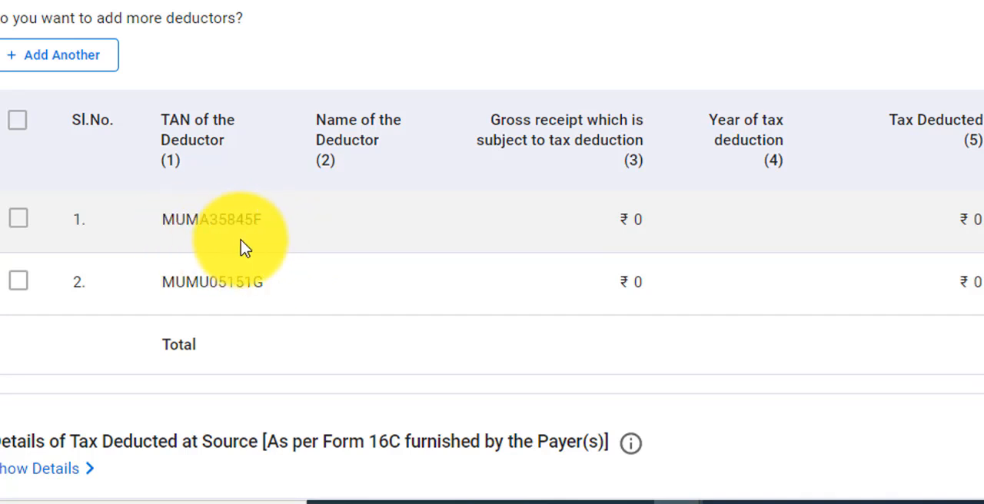
click(20, 220)
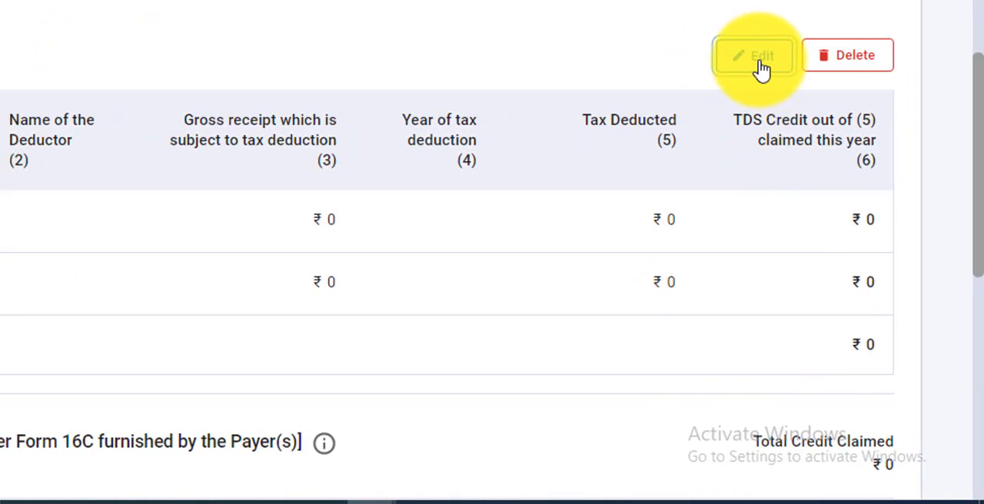
click(728, 61)
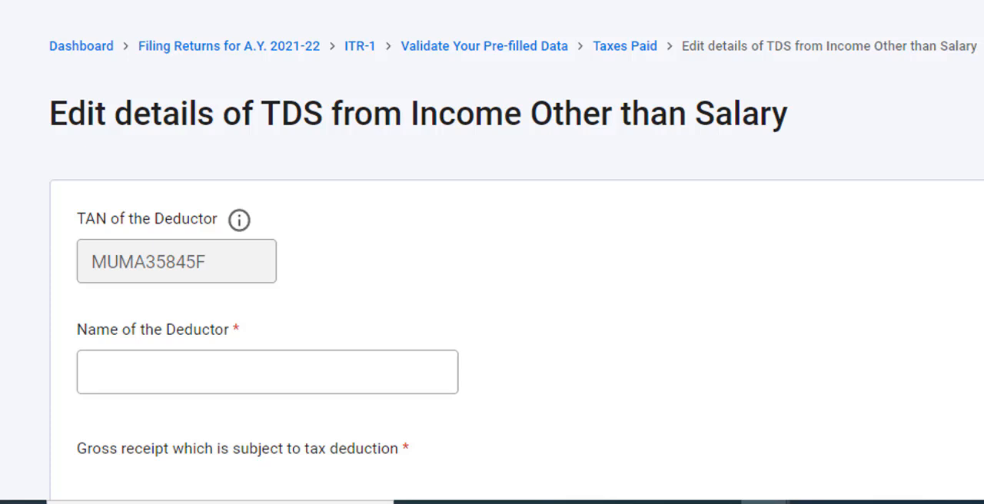
scroll(517, 253, down, 3)
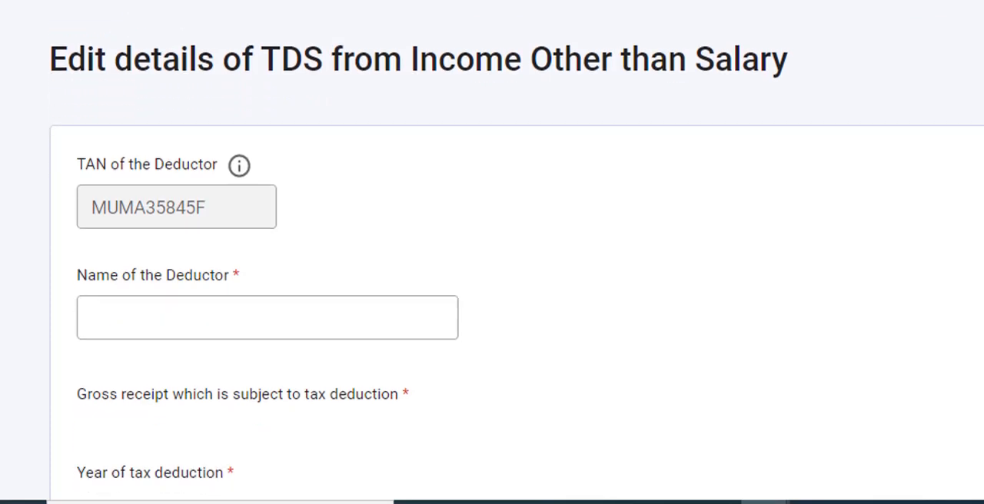
scroll(517, 253, down, 2)
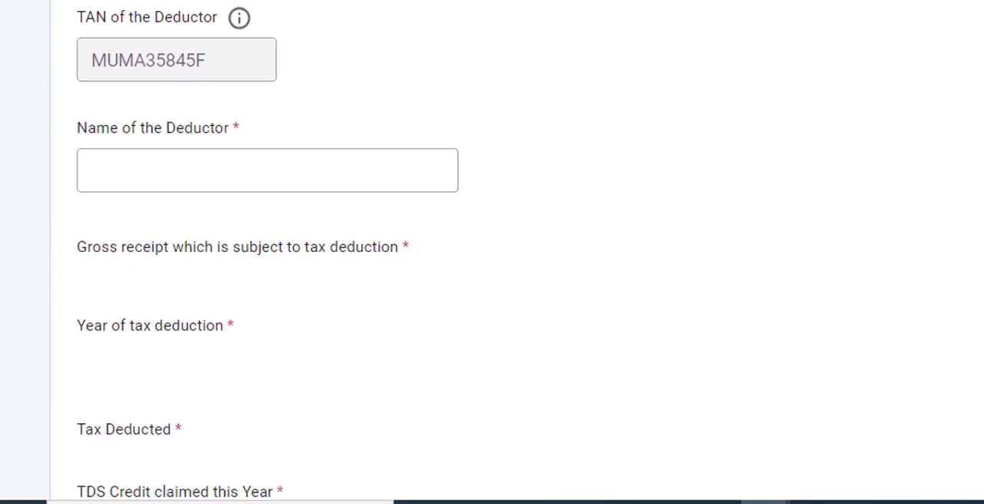
Enter AXIS MUTUAL FUND as the name of the deductor
click(260, 178)
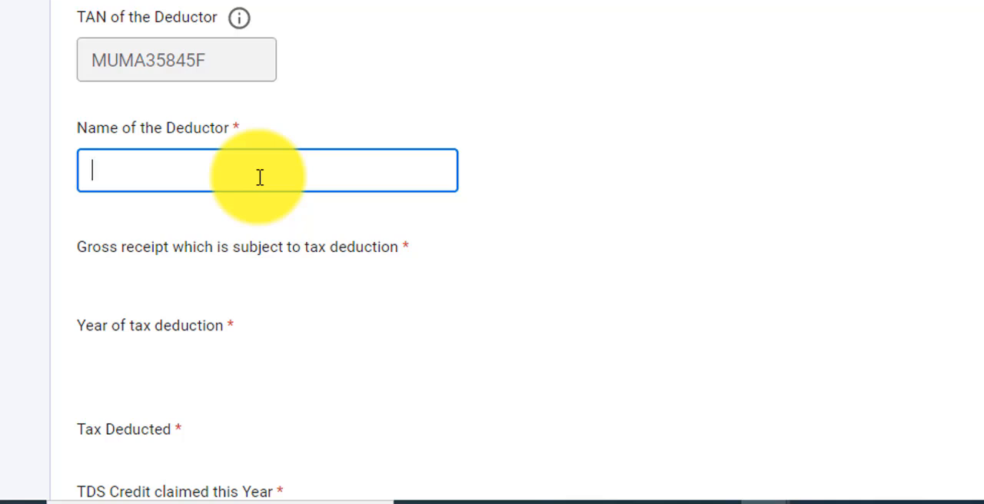
text(A)
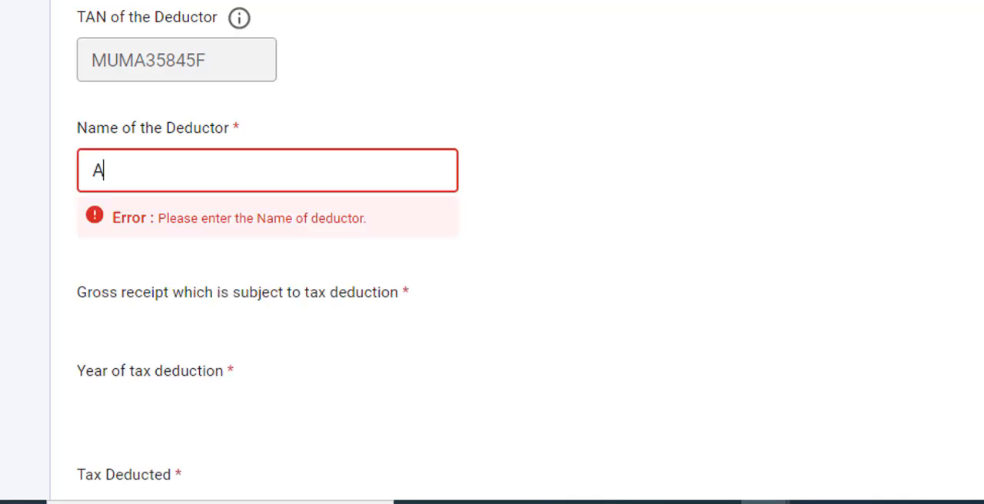
text(X)
text(IS)
text( N)
key(BackSpace)
key(BackSpace)
text(MUTUA)
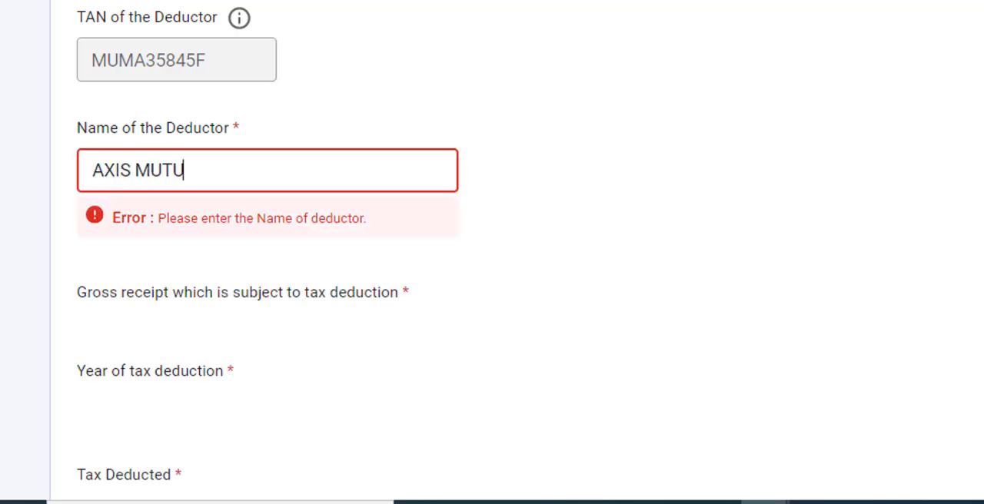
text(L FUND)
Enter 838 as the gross receipt subject to tax deduction and choose 2020 as the year of tax deduction
click(856, 207)
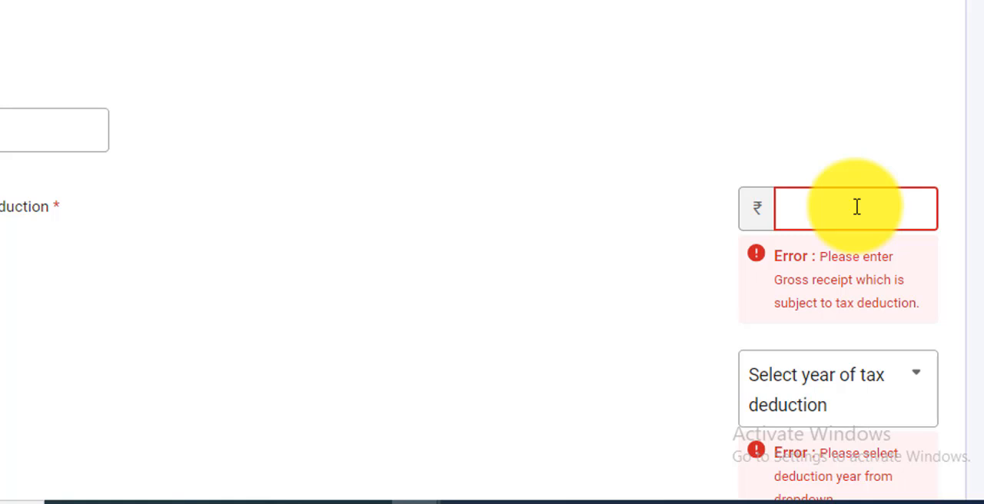
text(38)
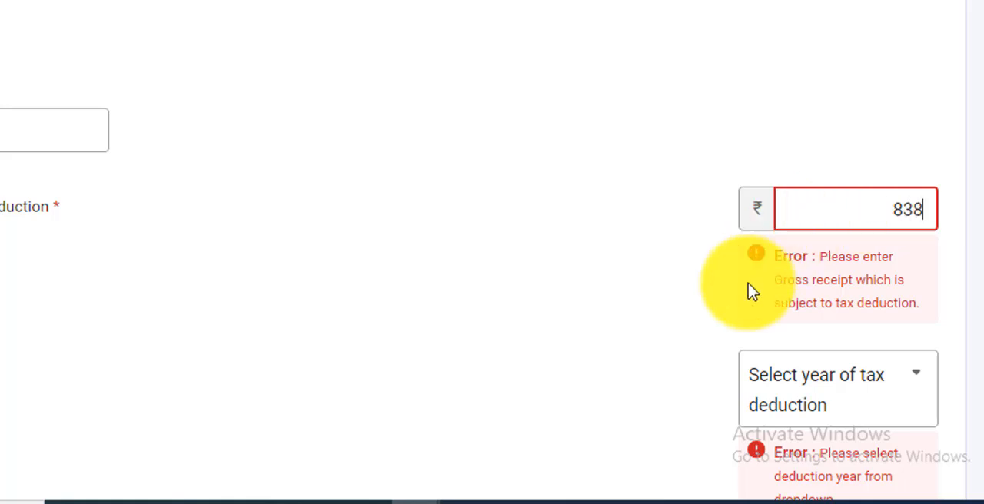
click(675, 327)
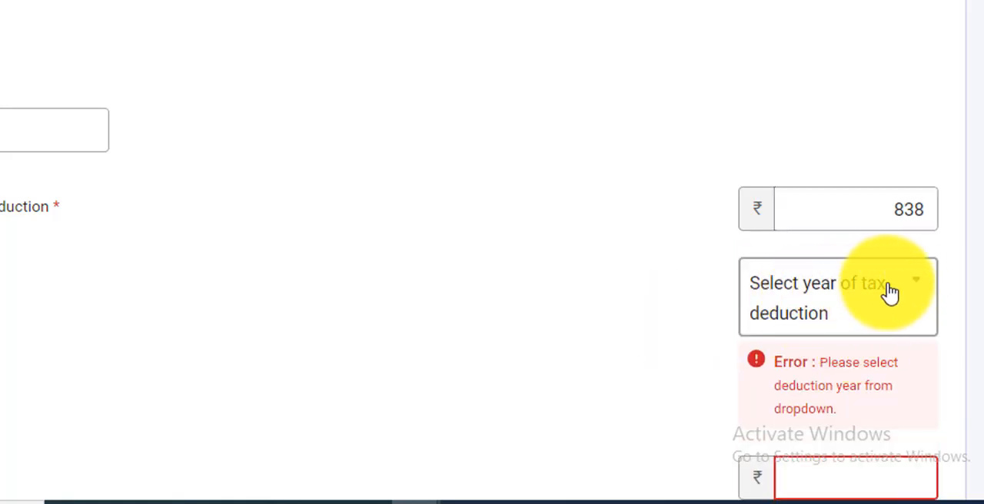
click(919, 296)
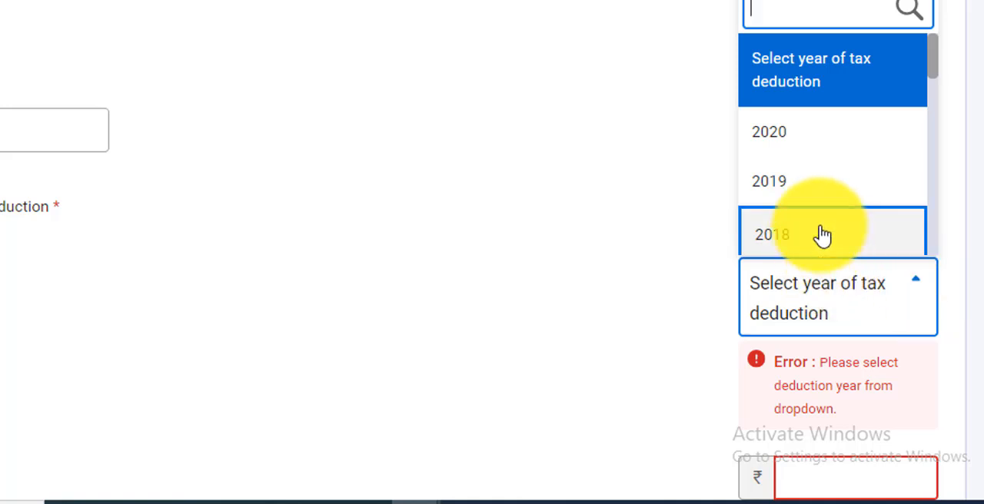
click(798, 143)
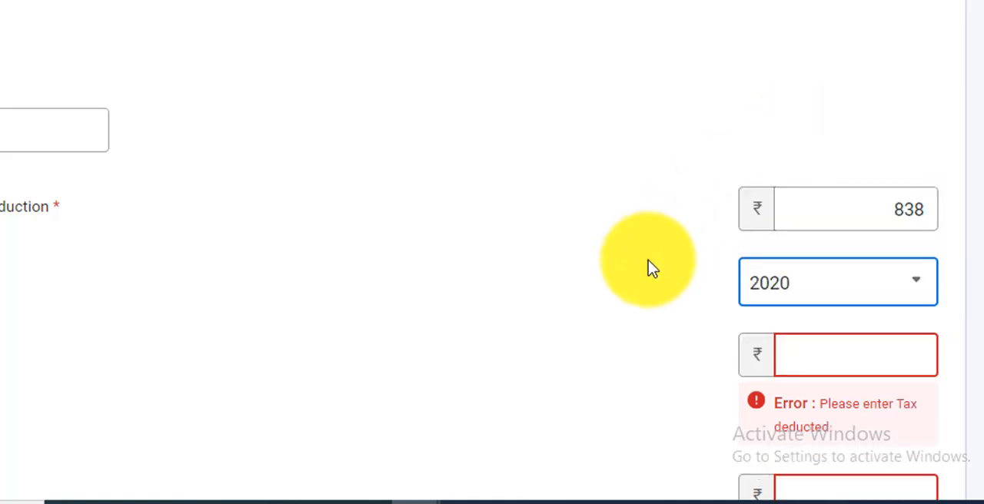
Look up the AXIS MUTUAL FUND tax in the Form 26AS document and enter 63 as the tax deducted
scroll(833, 282, down, 1)
click(833, 283)
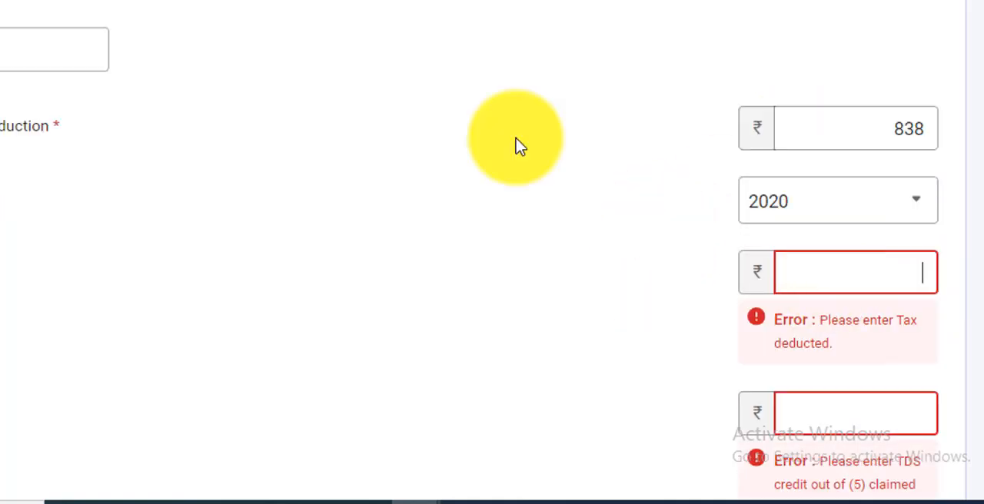
click(369, 1)
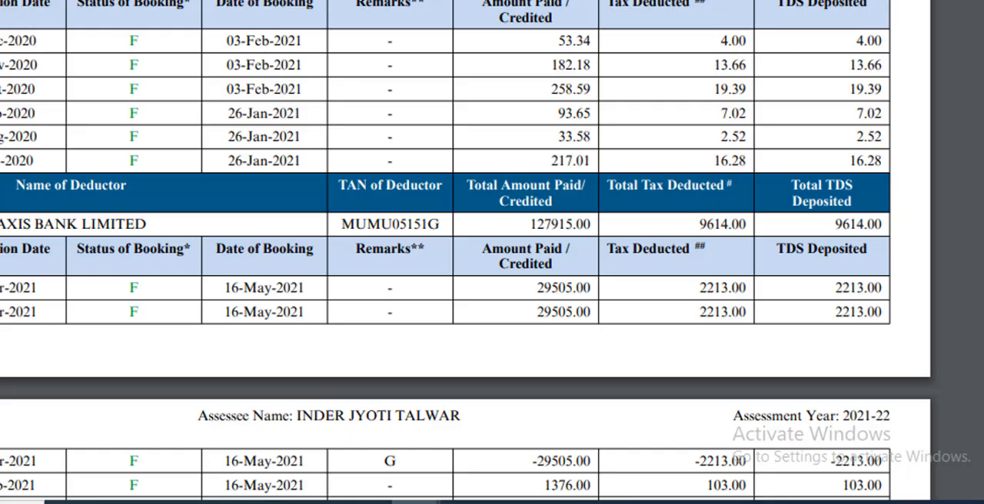
scroll(699, 20, up, 1)
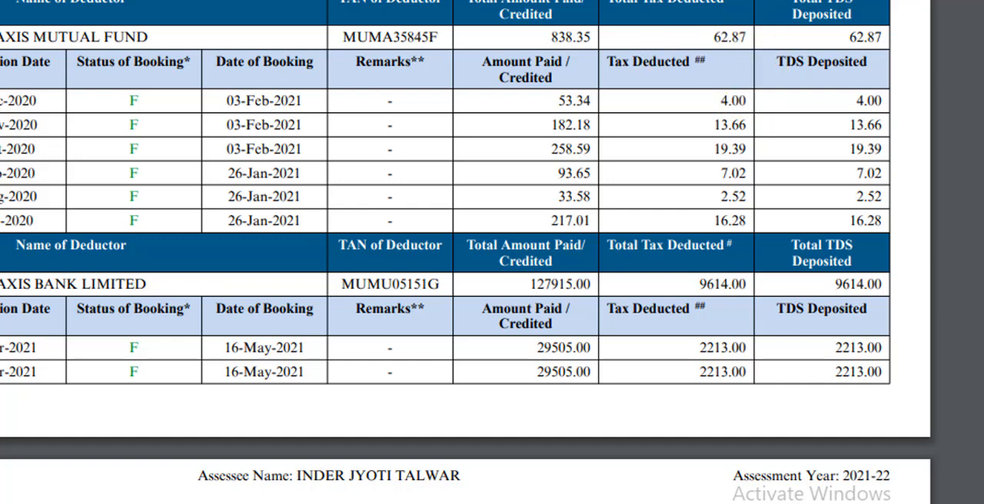
key(ctrl+shift+Tab)
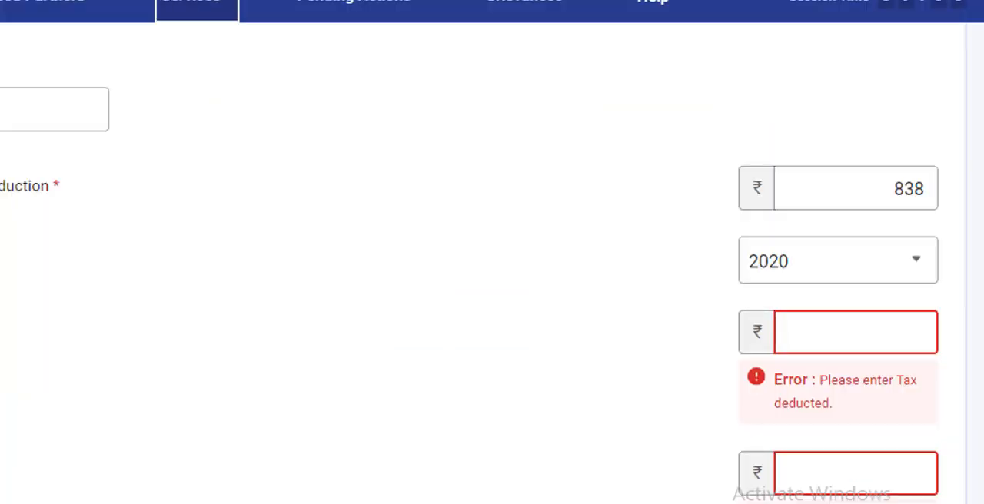
click(830, 336)
text(63)
click(315, 330)
Claim 63 as this year's TDS credit and save the AXIS MUTUAL FUND entry
scroll(315, 329, down, 1)
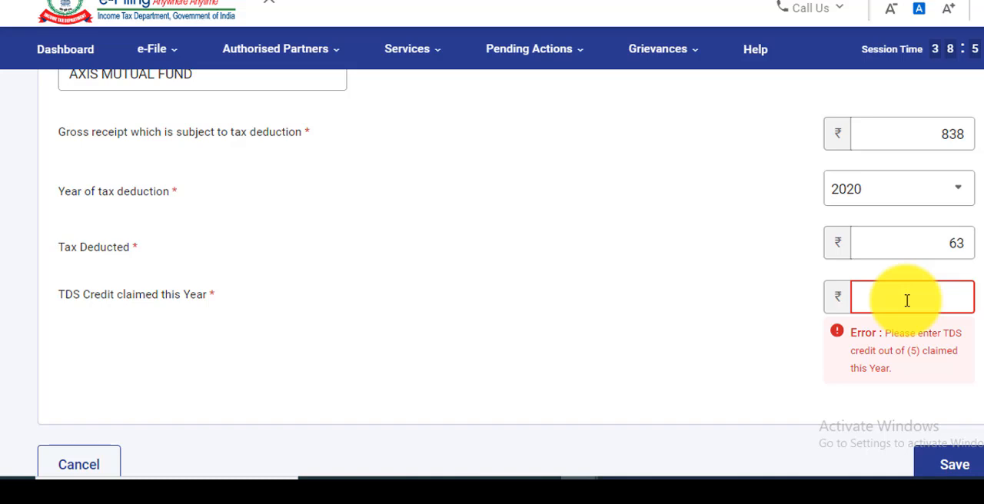
click(815, 370)
click(963, 401)
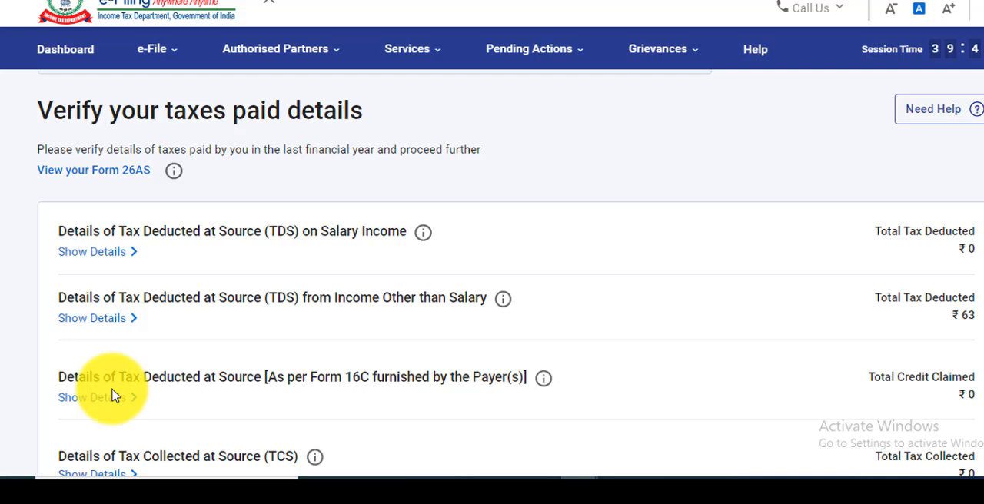
Open the second deductor entry of TDS from income other than salary for editing
click(107, 331)
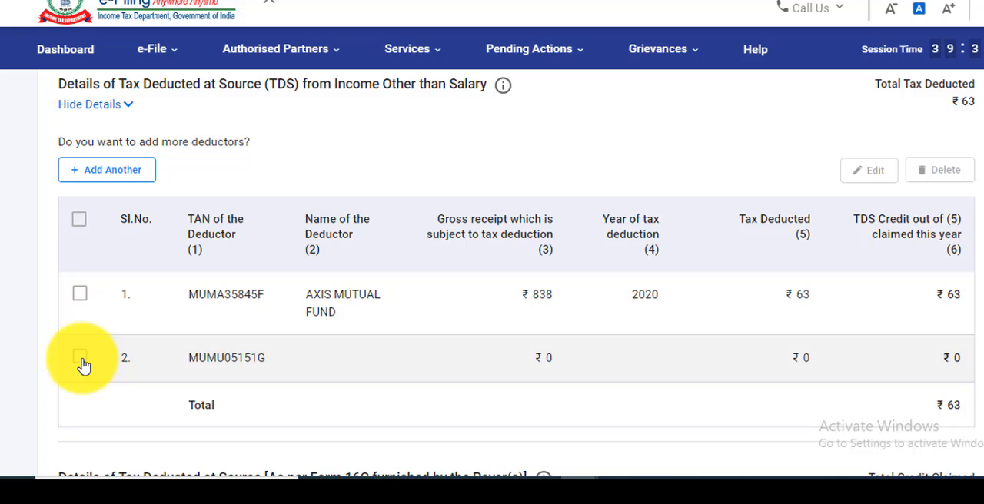
click(80, 358)
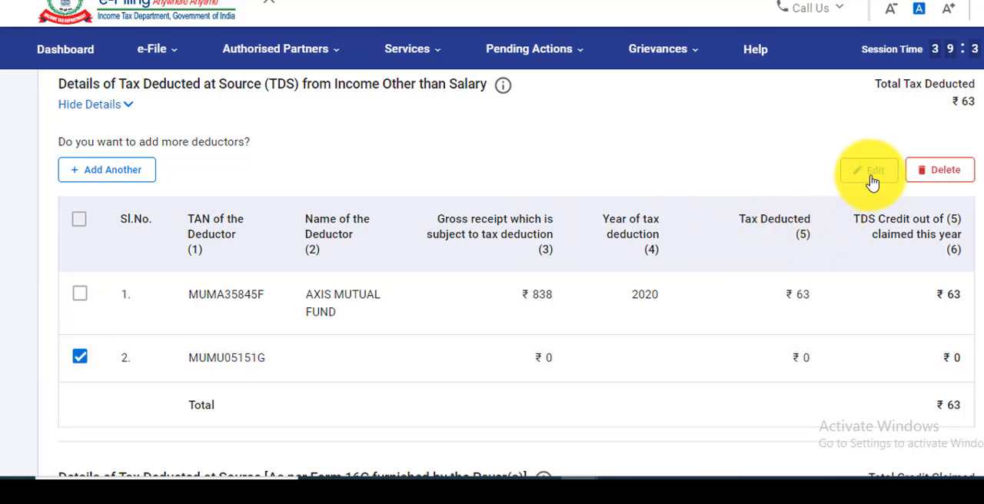
click(872, 172)
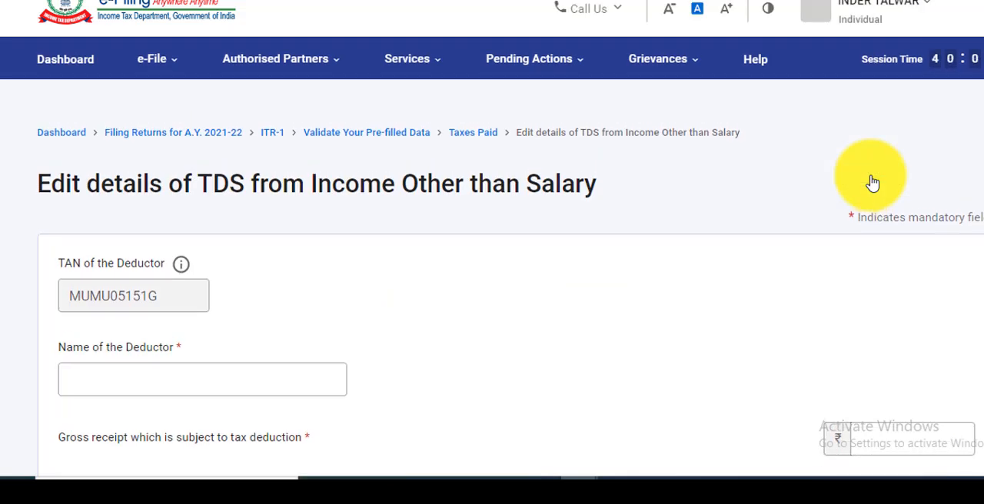
scroll(872, 183, down, 1)
scroll(872, 183, down, 2)
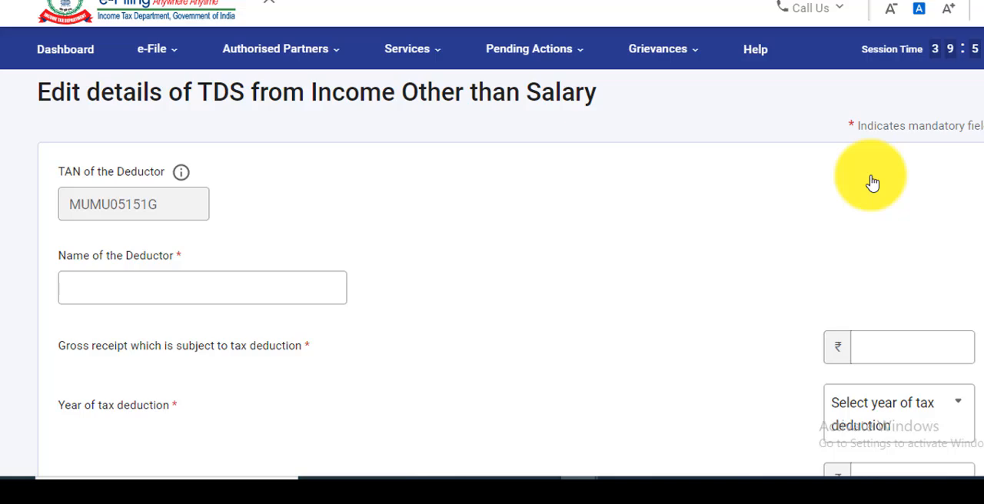
Consult the second deductor's details in the Form 26AS document and enter AXIS BANK LIMITED as the name of the deductor
click(405, 49)
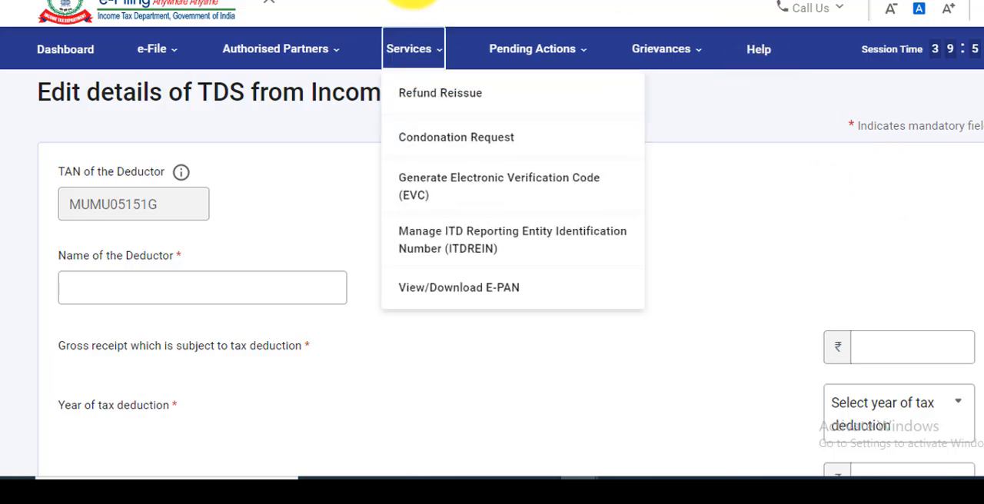
key(ctrl+Tab)
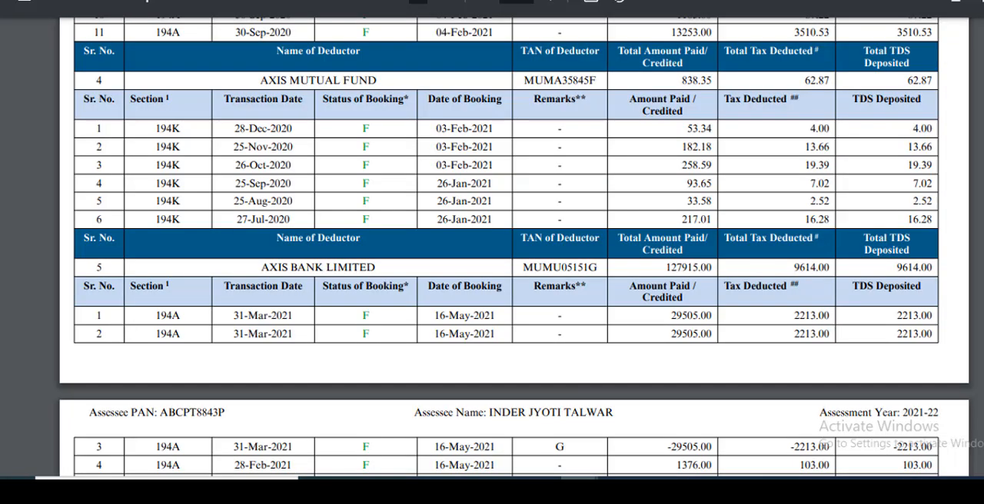
scroll(492, 254, down, 2)
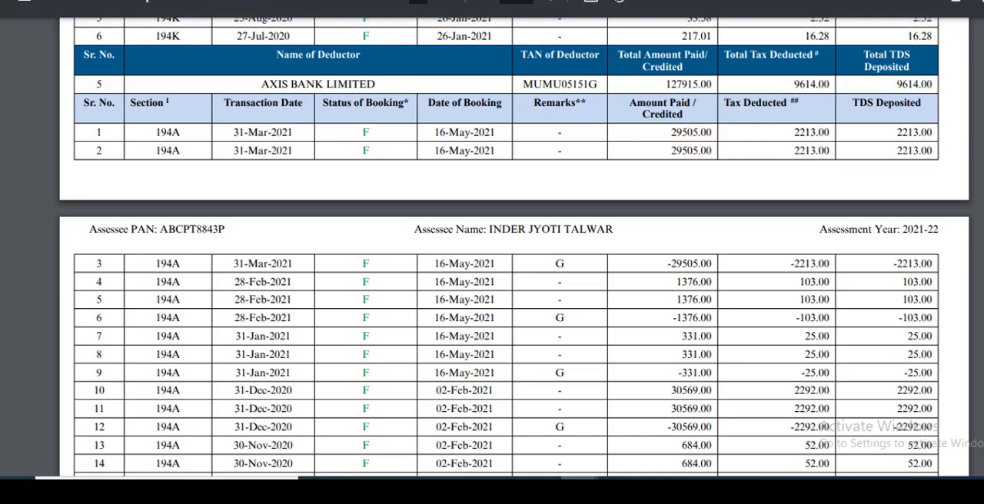
click(193, 0)
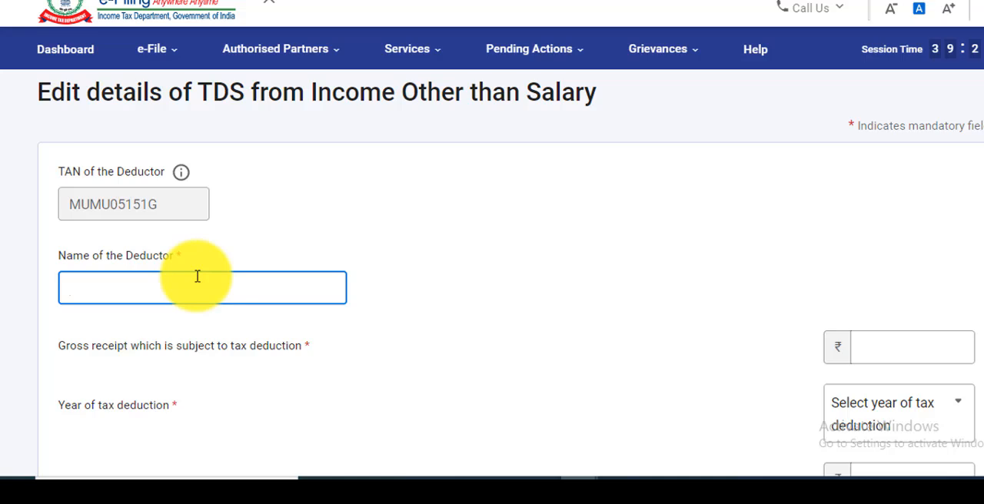
text(AXIS BANK LIMITED)
Set the AXIS BANK LIMITED gross receipt to 127915 and the year of tax deduction to 2020
click(874, 349)
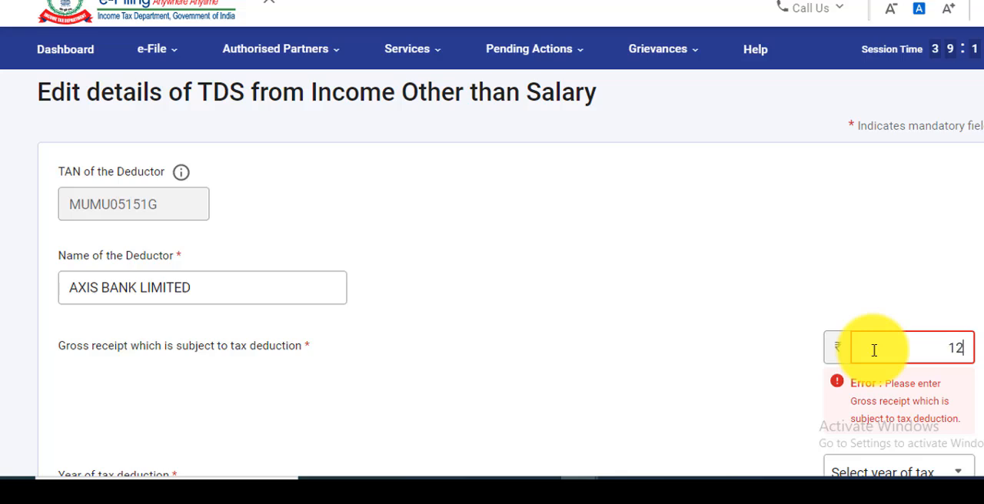
text(127915)
click(835, 423)
click(835, 423)
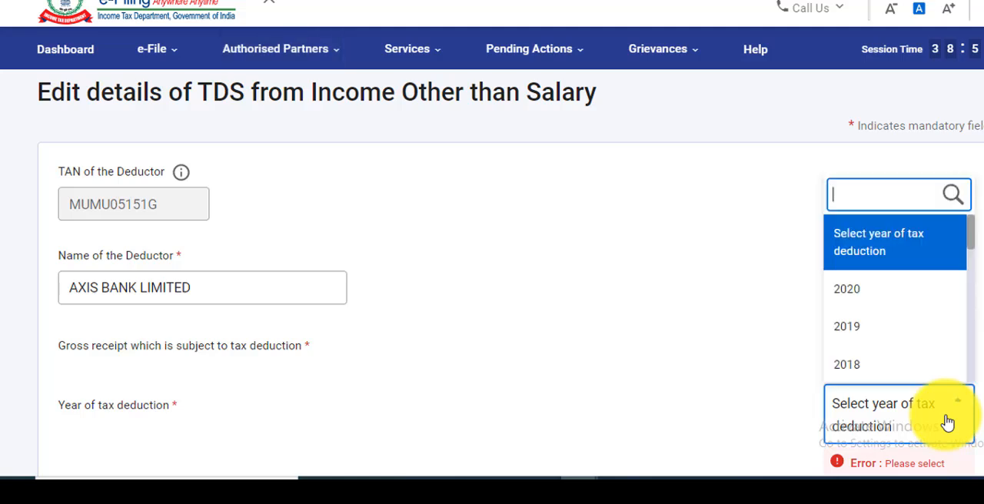
click(871, 296)
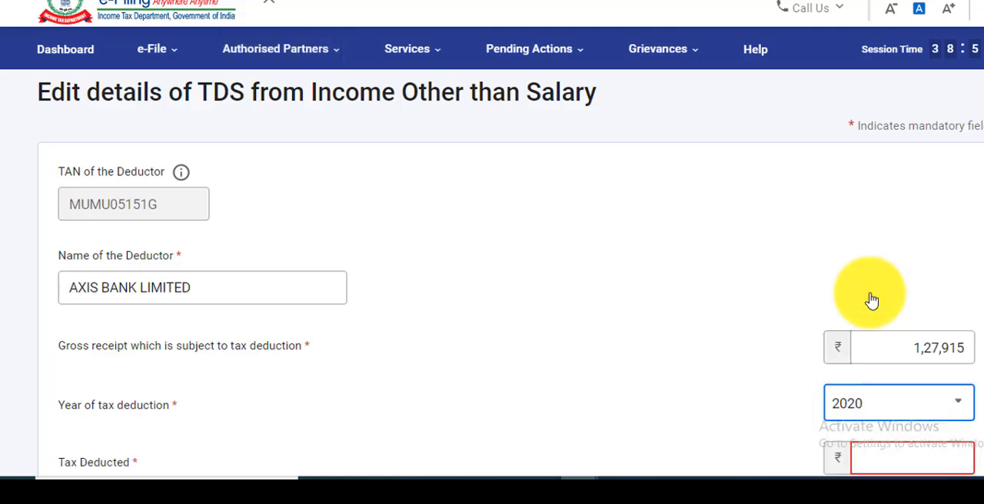
Enter 9614 as both the tax deducted and the TDS credit claimed this year, and save the AXIS BANK LIMITED entry
scroll(719, 492, down, 2)
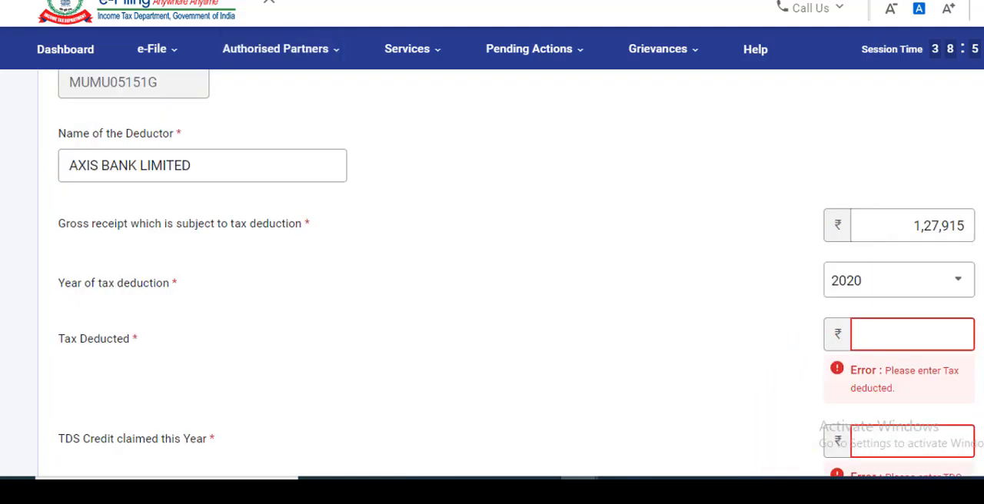
click(874, 331)
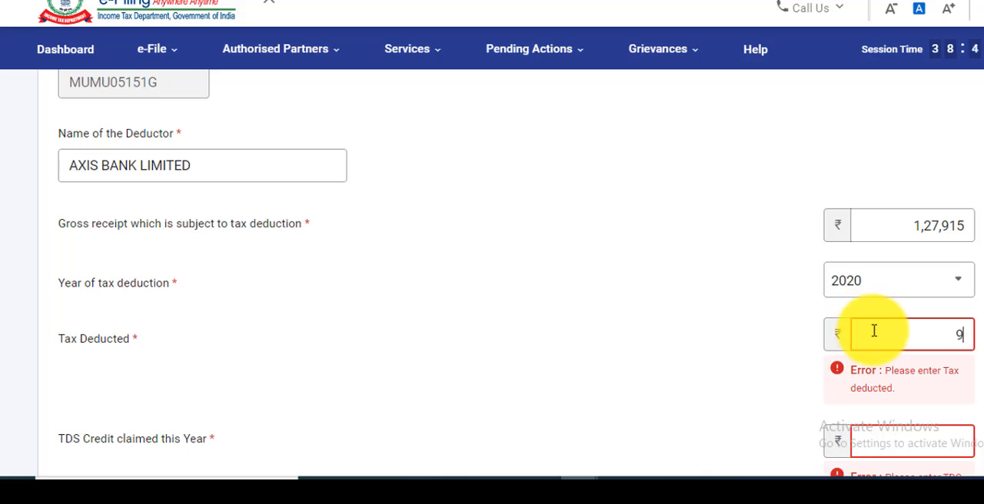
text(9,61)
text(4)
click(882, 388)
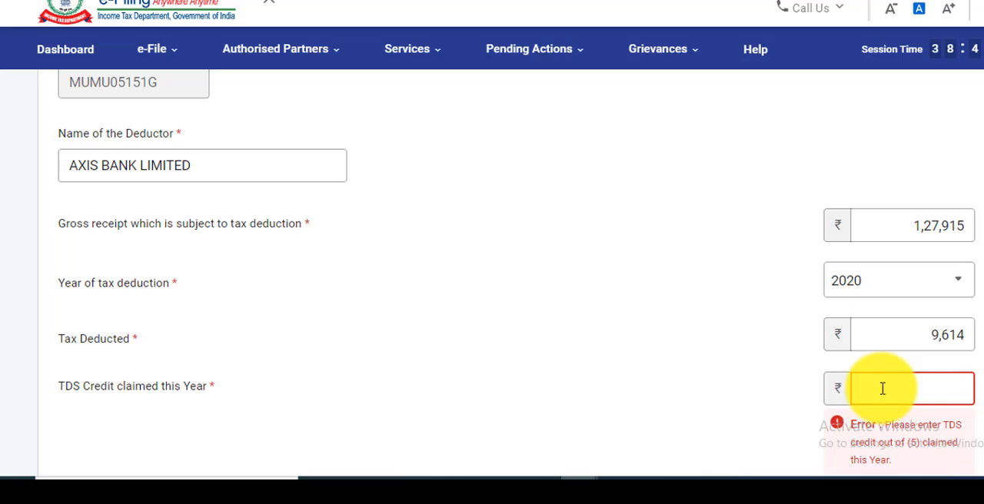
text(9614)
click(945, 435)
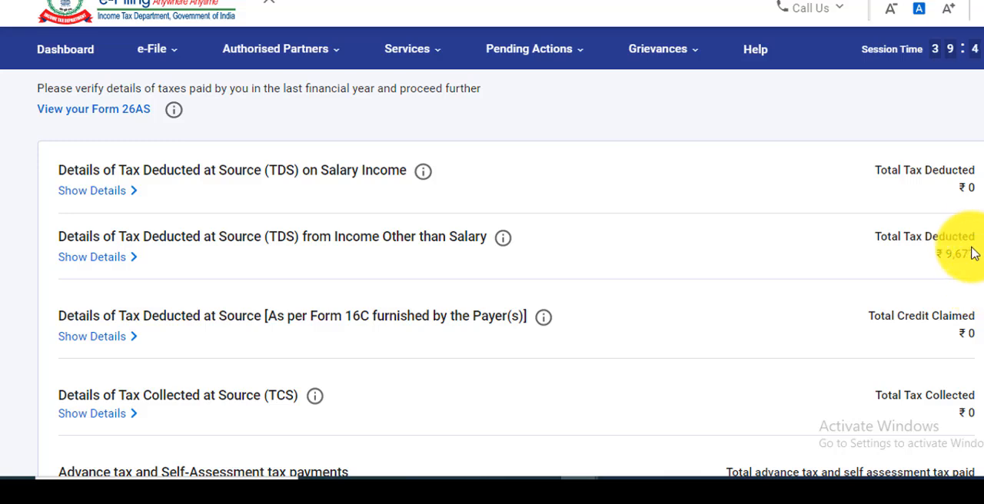
Confirm the taxes paid section and open the total tax liability section from the return summary
scroll(811, 323, down, 4)
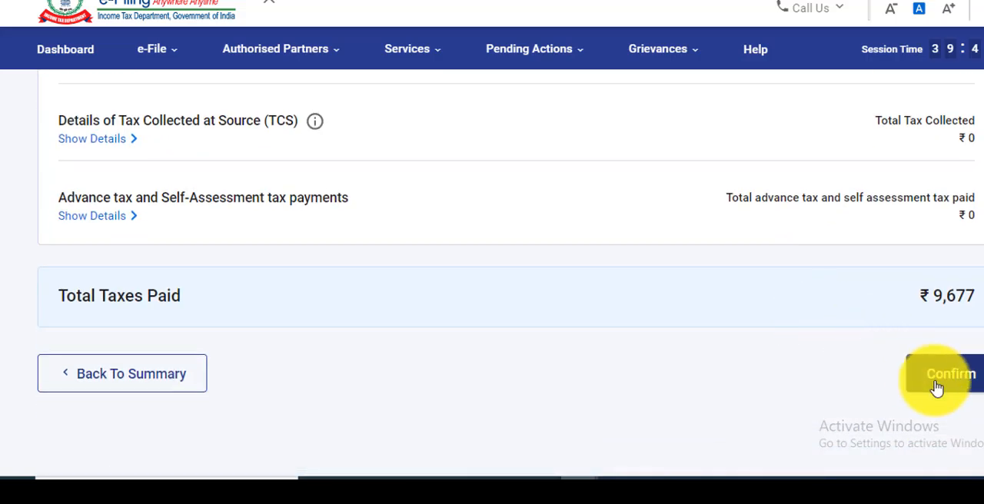
click(937, 384)
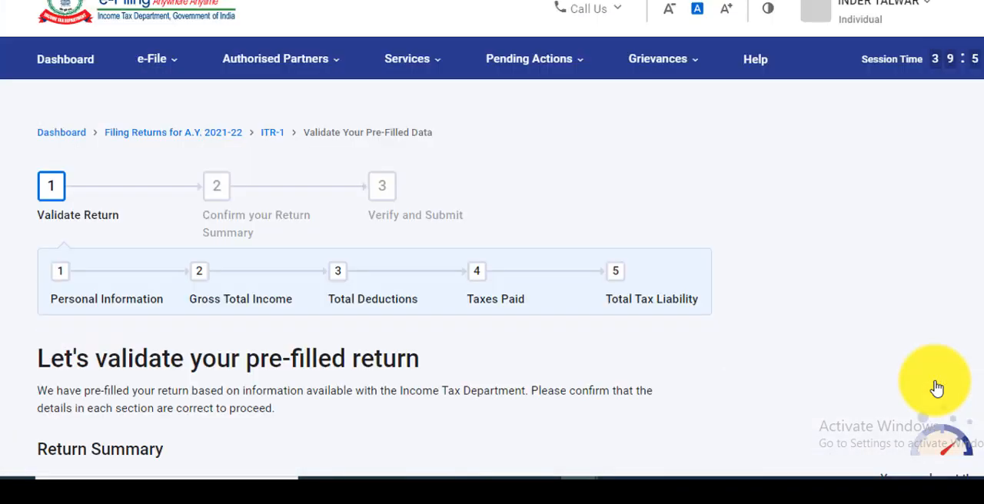
scroll(936, 389, down, 4)
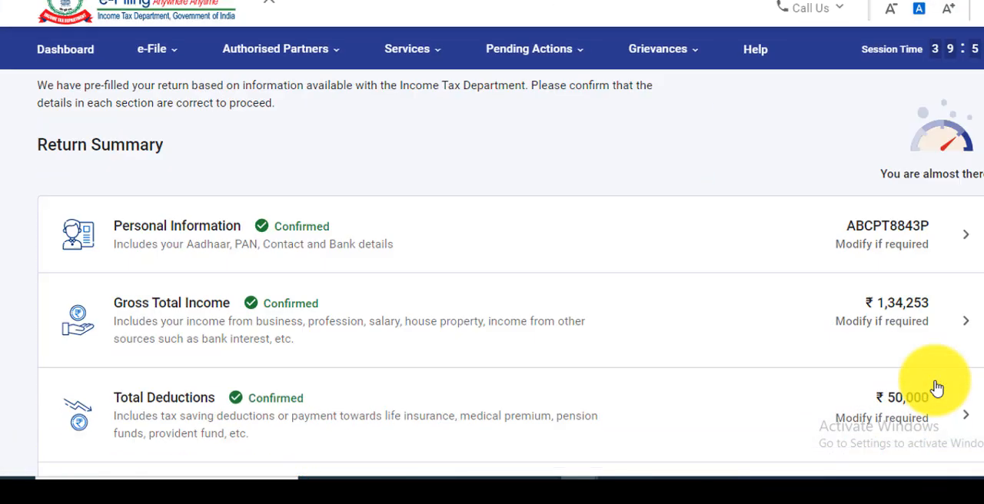
scroll(937, 389, down, 3)
scroll(937, 389, up, 1)
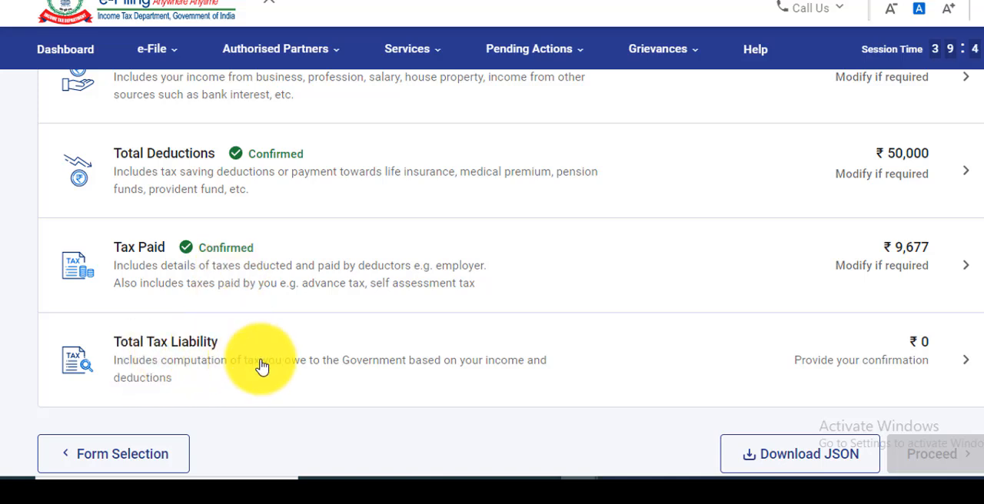
click(967, 368)
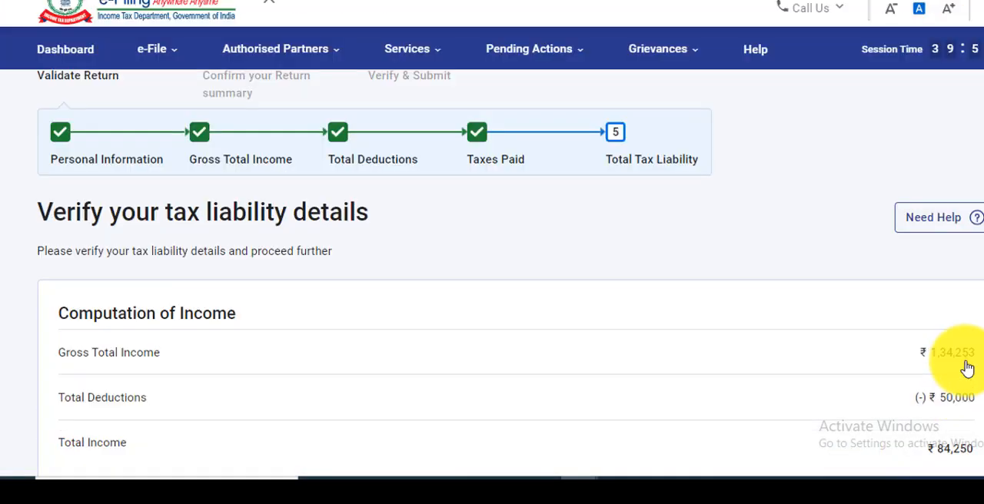
Review the computation of income and tax in the total tax liability section and confirm the section
scroll(967, 368, down, 1)
scroll(967, 367, down, 1)
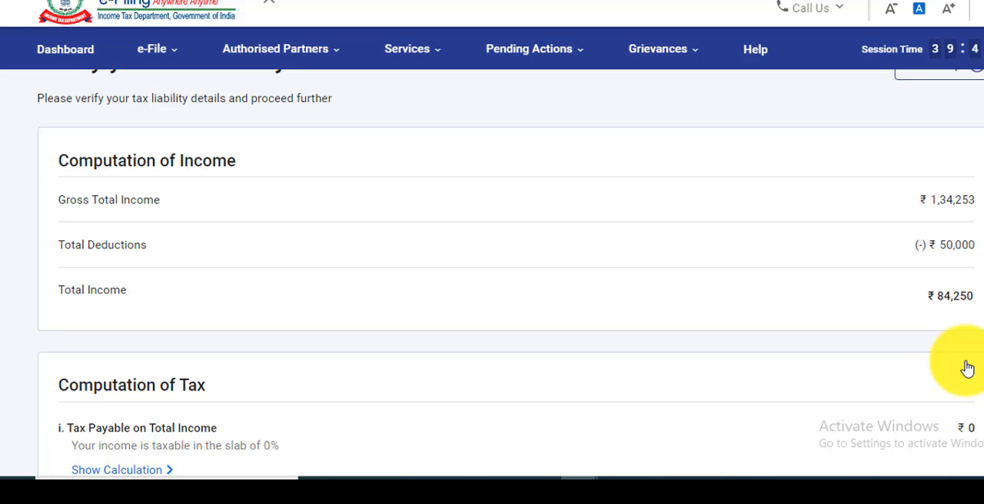
scroll(967, 368, down, 2)
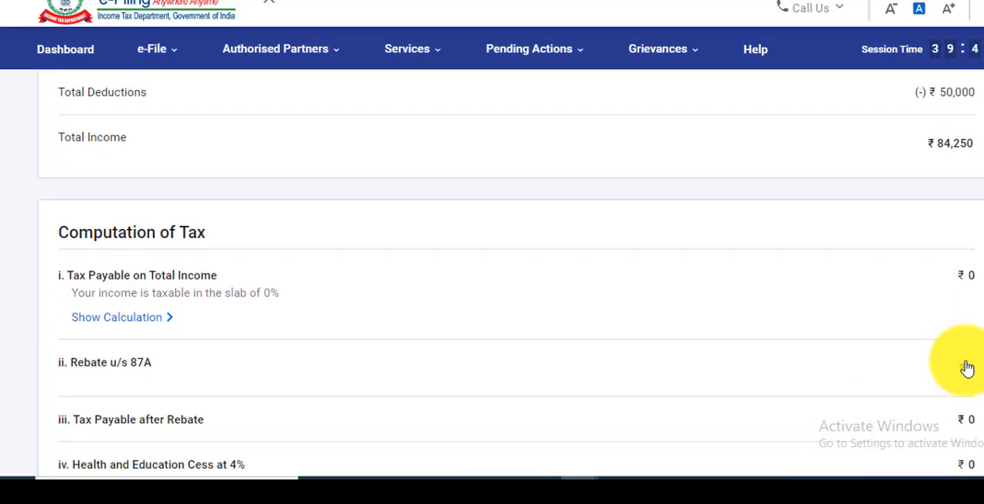
scroll(967, 368, down, 2)
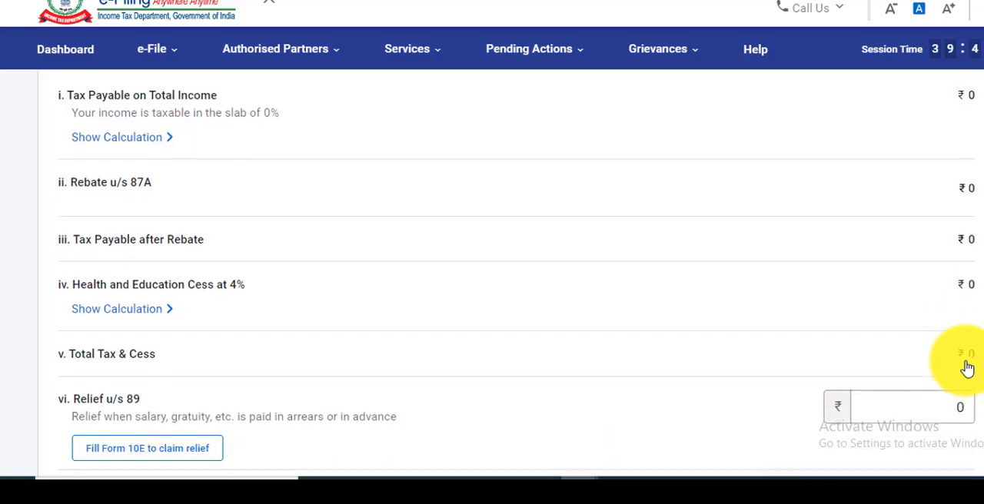
scroll(967, 368, down, 2)
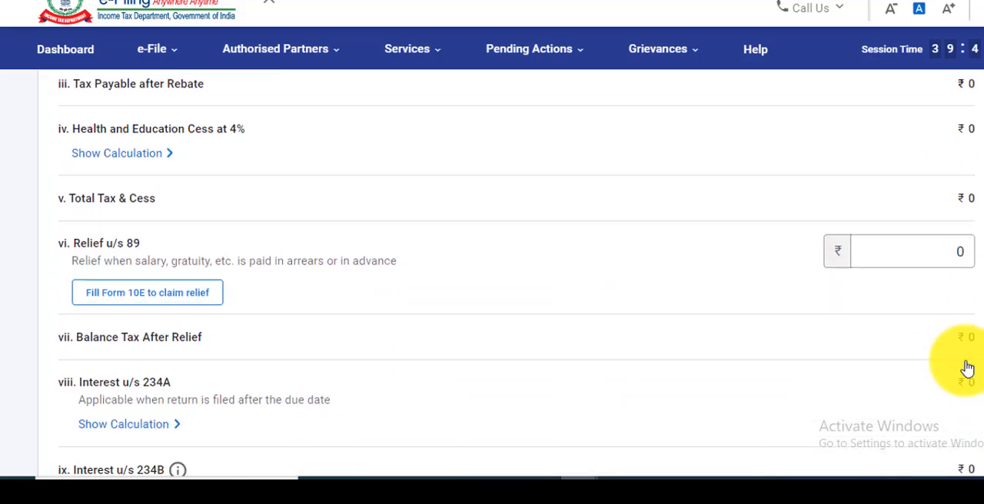
scroll(967, 368, down, 8)
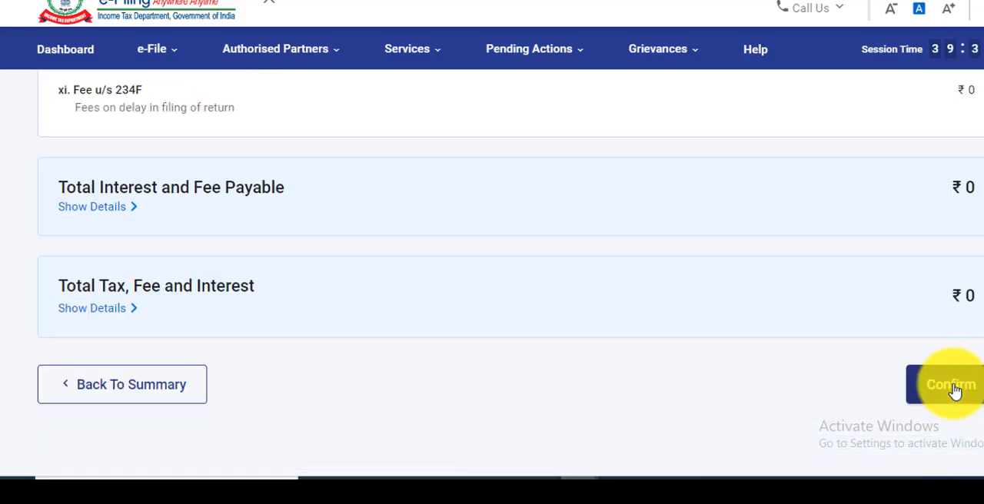
click(952, 385)
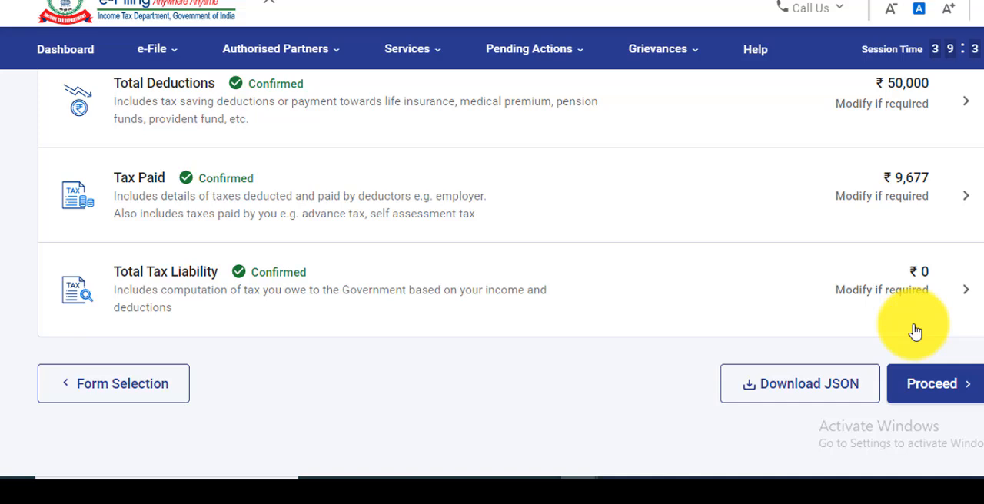
Proceed from the validated return to the tax summary and review its taxable income, tax payable and refund calculations
click(940, 399)
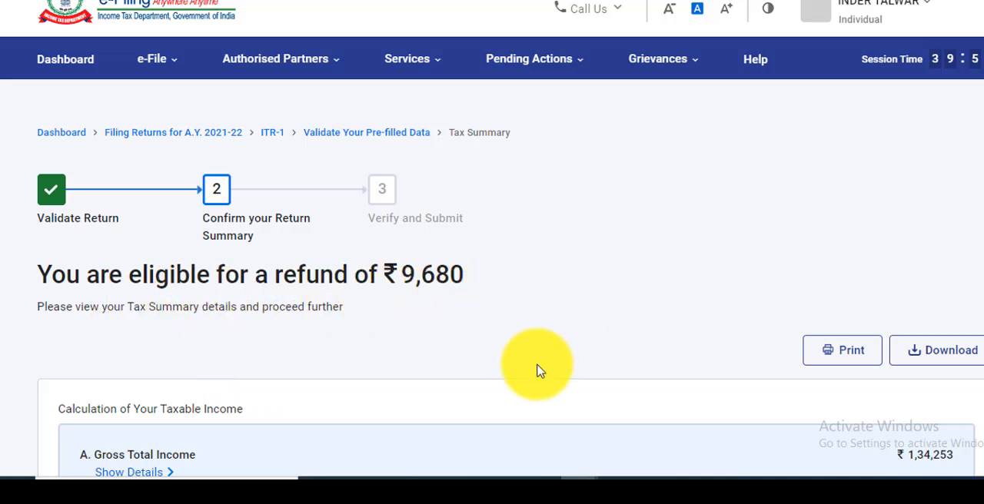
scroll(538, 371, down, 3)
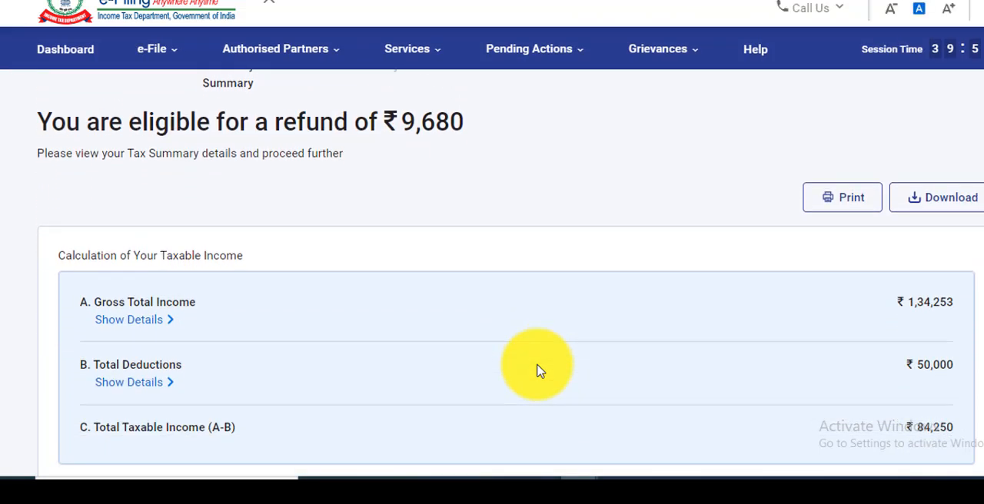
scroll(538, 370, down, 1)
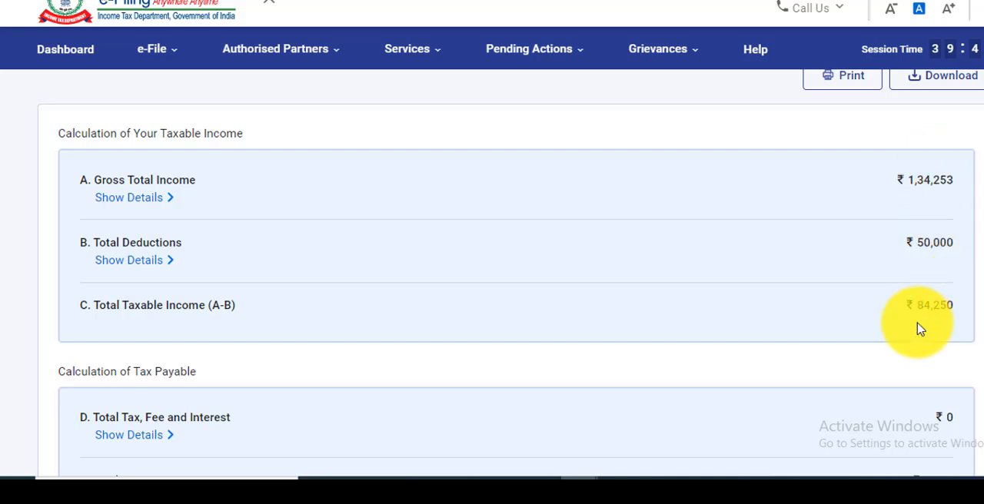
scroll(959, 329, down, 3)
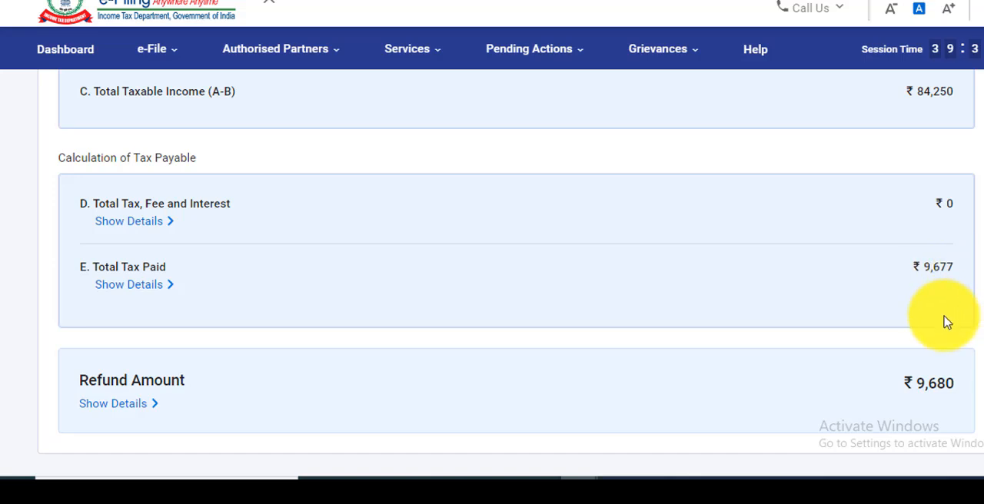
scroll(944, 323, down, 1)
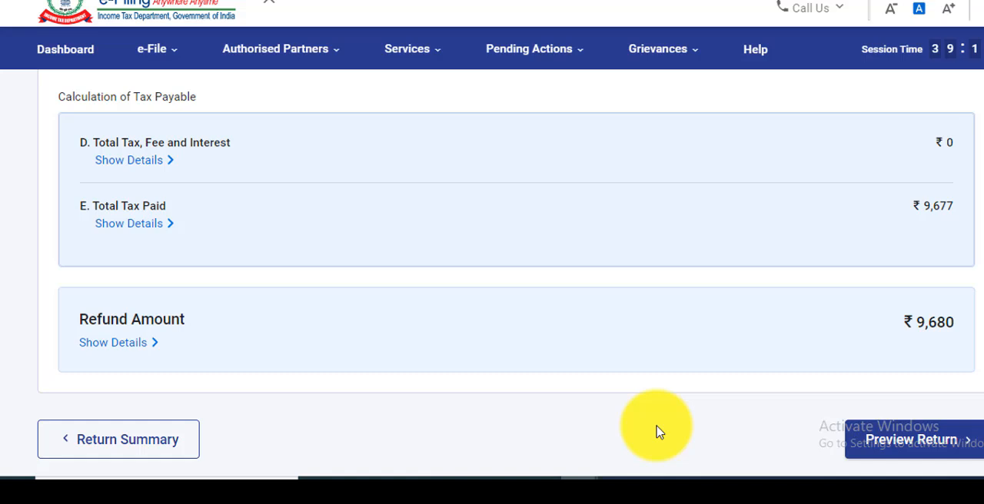
scroll(656, 432, up, 3)
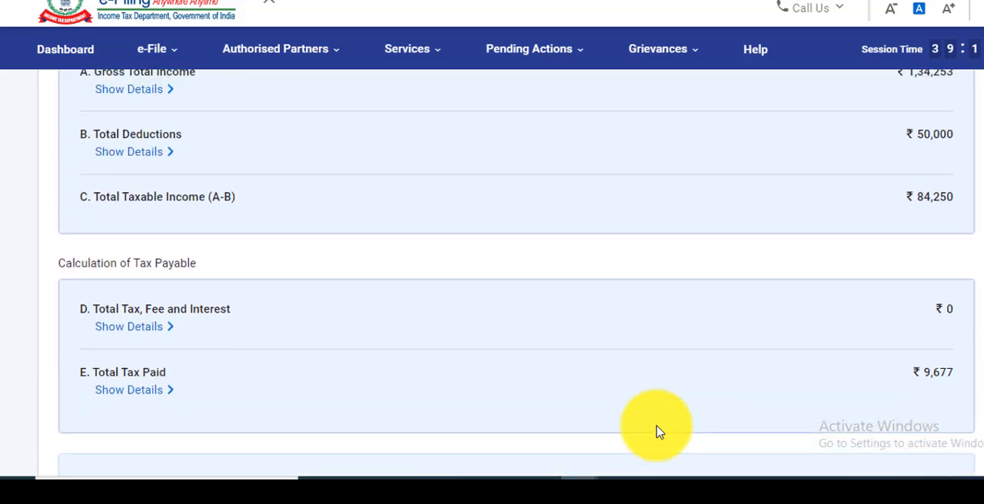
scroll(656, 432, up, 2)
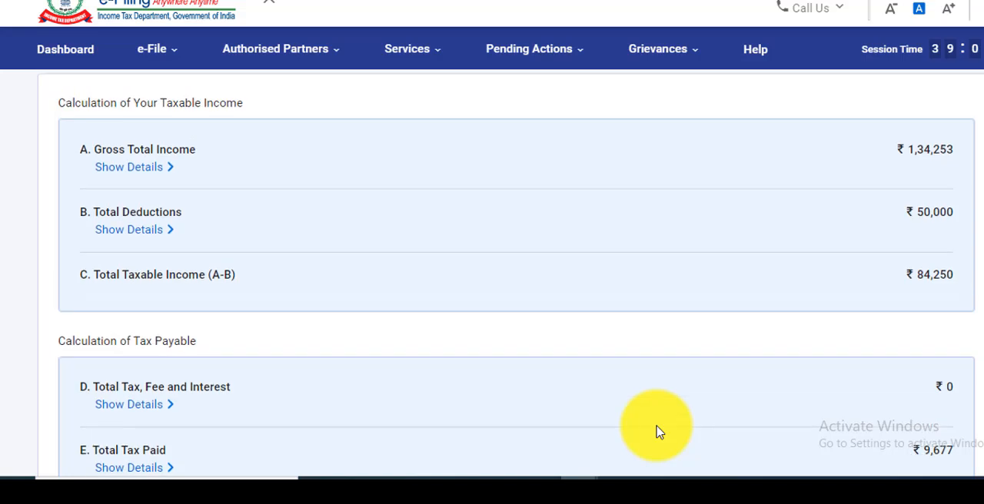